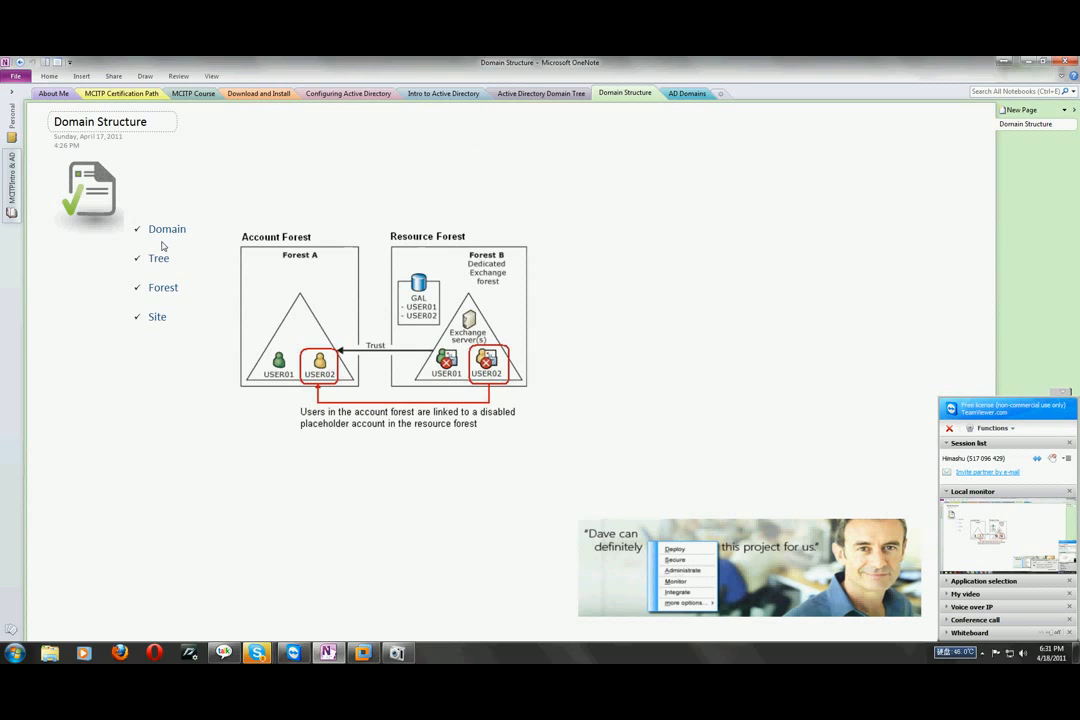
# Underline Domain, Tree, Forest and Site in ink, and draw an arrow from Domain to a handwritten YAHOO.COM
pyautogui.moveTo(148, 236); pyautogui.dragTo(190, 234)
pyautogui.moveTo(148, 268)
pyautogui.mouseDown()
pyautogui.moveTo(173, 268)
pyautogui.moveTo(159, 299)
pyautogui.moveTo(176, 328)
pyautogui.mouseUp()
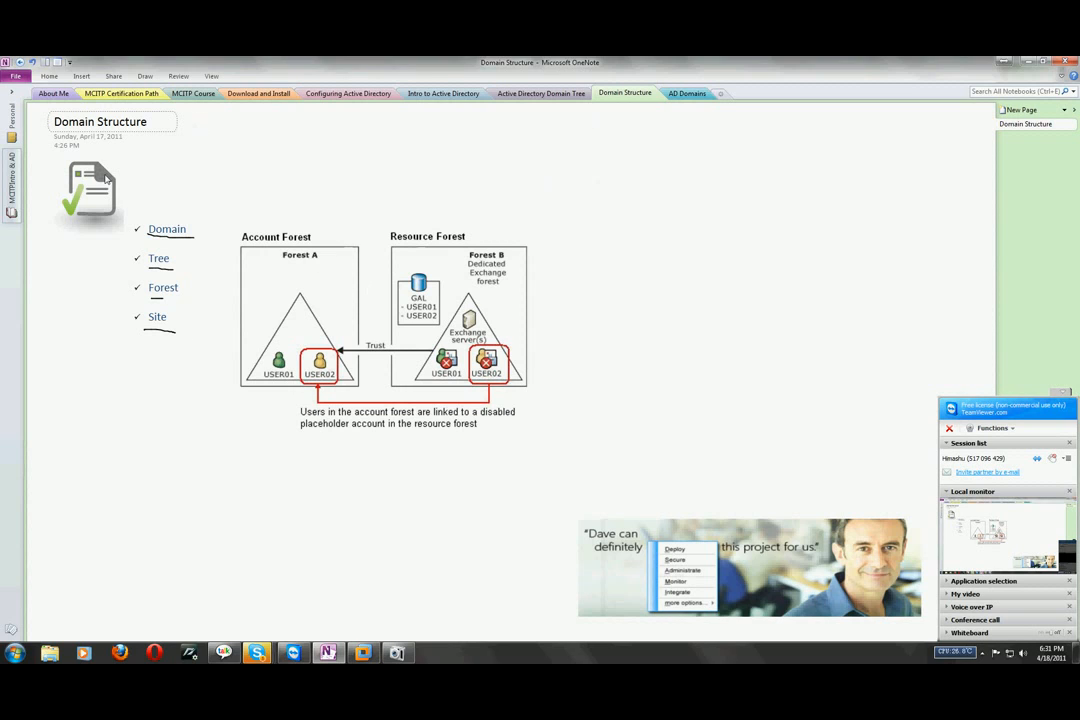
pyautogui.moveTo(167, 219)
pyautogui.mouseDown()
pyautogui.moveTo(232, 187)
pyautogui.moveTo(233, 200)
pyautogui.moveTo(246, 186)
pyautogui.moveTo(261, 196)
pyautogui.moveTo(265, 181)
pyautogui.moveTo(284, 191)
pyautogui.moveTo(338, 178)
pyautogui.moveTo(373, 187)
pyautogui.mouseUp()
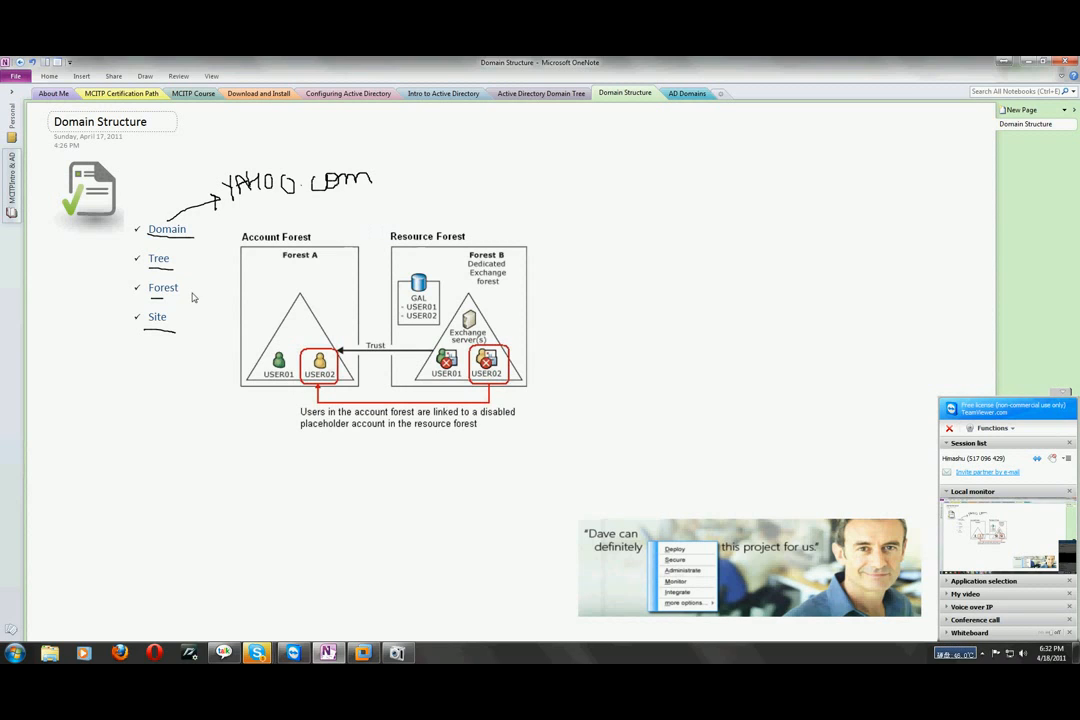
# Tick the Tree item and sketch a computer in the blank area beside the forest diagram, labelled XYZ.COM
pyautogui.moveTo(177, 265); pyautogui.dragTo(215, 249)
pyautogui.moveTo(687, 155); pyautogui.dragTo(699, 203)
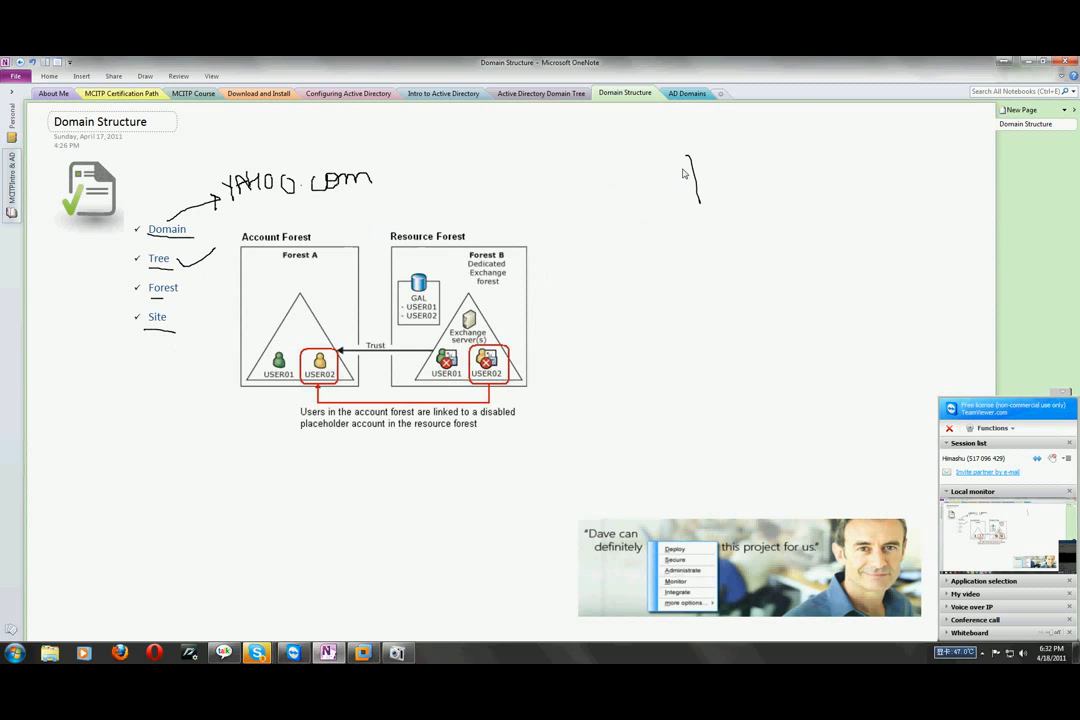
pyautogui.moveTo(686, 153)
pyautogui.mouseDown()
pyautogui.moveTo(741, 180)
pyautogui.moveTo(704, 203)
pyautogui.moveTo(740, 185)
pyautogui.moveTo(715, 199)
pyautogui.moveTo(731, 209)
pyautogui.mouseUp()
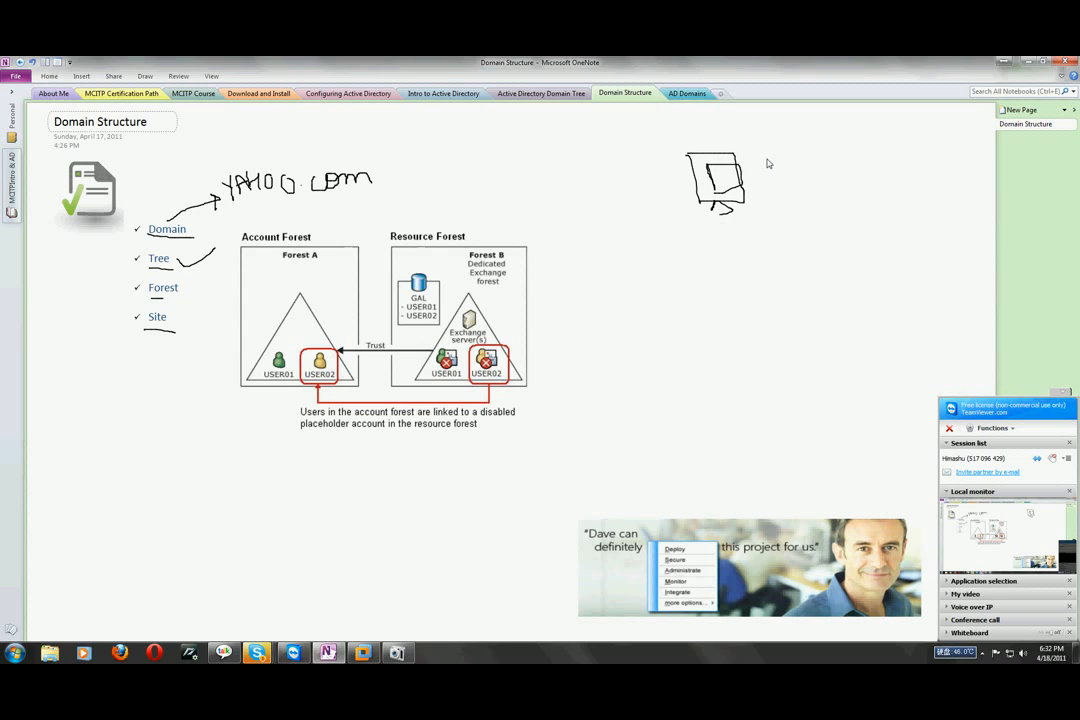
pyautogui.moveTo(777, 156)
pyautogui.mouseDown()
pyautogui.moveTo(767, 168)
pyautogui.moveTo(904, 150)
pyautogui.moveTo(922, 161)
pyautogui.mouseUp()
pyautogui.click(840, 152)
# Sketch three smaller boxes below the XYZ.COM computer and connect them to it with branching lines
pyautogui.moveTo(619, 258)
pyautogui.mouseDown()
pyautogui.moveTo(619, 290)
pyautogui.moveTo(637, 266)
pyautogui.moveTo(637, 284)
pyautogui.moveTo(686, 303)
pyautogui.mouseUp()
pyautogui.moveTo(686, 259)
pyautogui.mouseDown()
pyautogui.moveTo(714, 285)
pyautogui.moveTo(688, 302)
pyautogui.mouseUp()
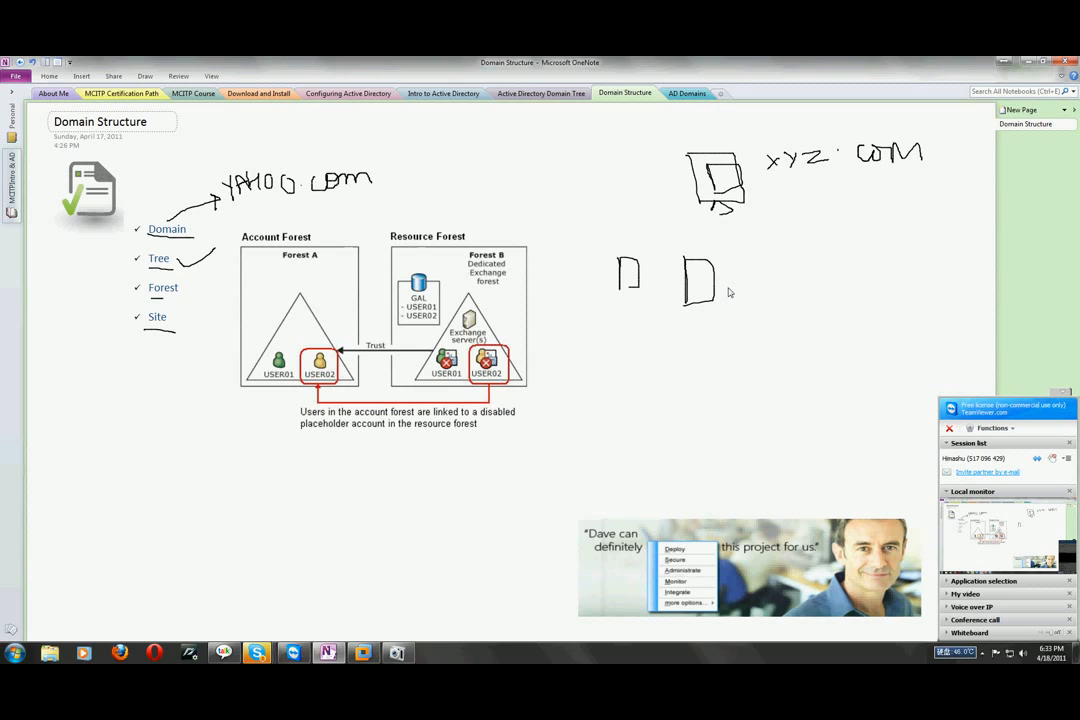
pyautogui.moveTo(797, 248); pyautogui.dragTo(795, 285)
pyautogui.moveTo(722, 207)
pyautogui.mouseDown()
pyautogui.moveTo(720, 240)
pyautogui.moveTo(629, 258)
pyautogui.mouseUp()
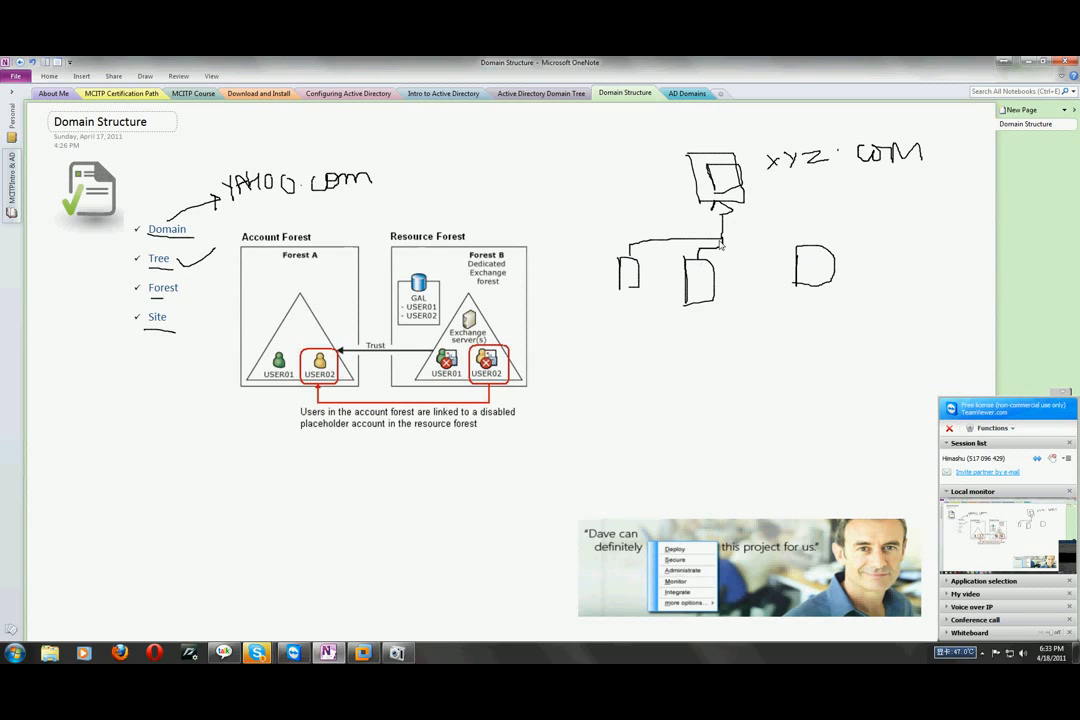
pyautogui.moveTo(724, 239); pyautogui.dragTo(812, 247)
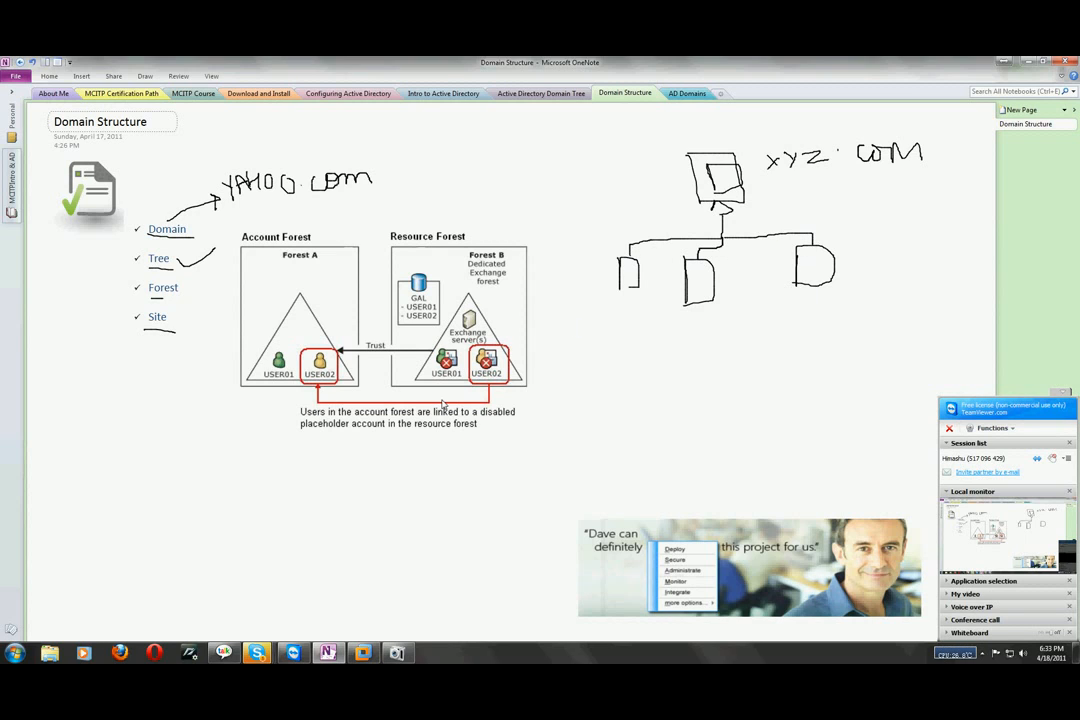
# Label the three child boxes SALES, M and E with a mark inside each, and underline XYZ.COM and encircle the whole tree
pyautogui.moveTo(614, 307)
pyautogui.mouseDown()
pyautogui.moveTo(617, 322)
pyautogui.moveTo(633, 310)
pyautogui.moveTo(662, 318)
pyautogui.moveTo(672, 303)
pyautogui.moveTo(667, 316)
pyautogui.moveTo(722, 344)
pyautogui.mouseUp()
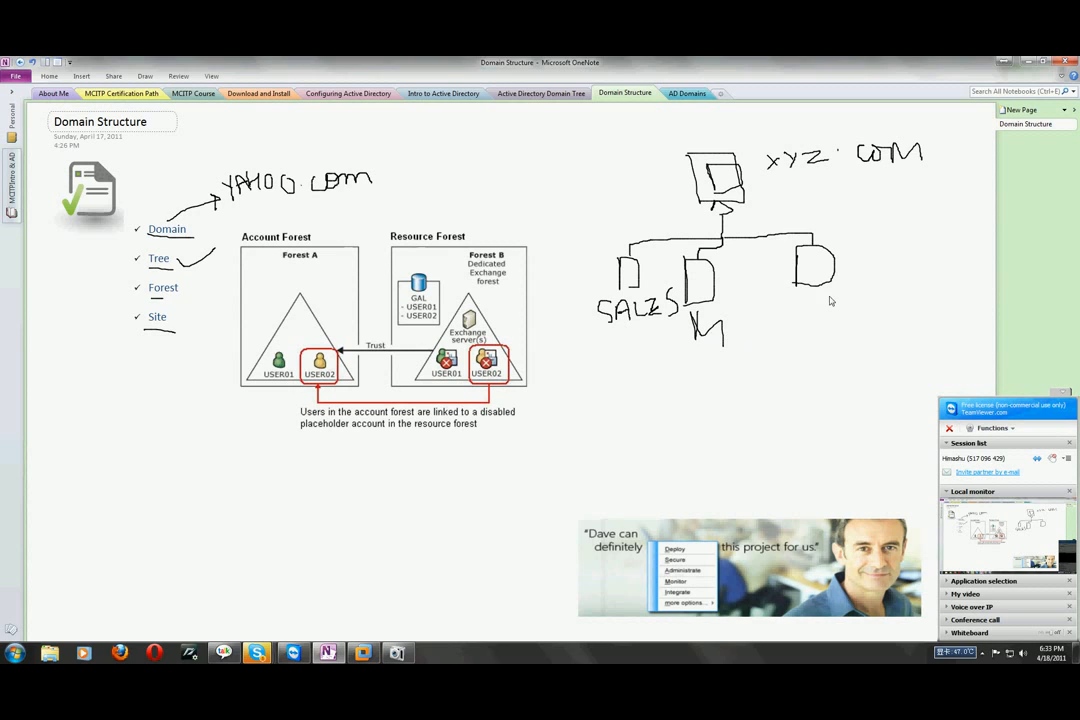
pyautogui.moveTo(812, 288)
pyautogui.mouseDown()
pyautogui.moveTo(808, 312)
pyautogui.moveTo(825, 305)
pyautogui.moveTo(836, 317)
pyautogui.mouseUp()
pyautogui.moveTo(820, 262); pyautogui.dragTo(812, 270)
pyautogui.moveTo(694, 277); pyautogui.dragTo(702, 285)
pyautogui.moveTo(624, 268); pyautogui.dragTo(632, 276)
pyautogui.moveTo(767, 183); pyautogui.dragTo(928, 183)
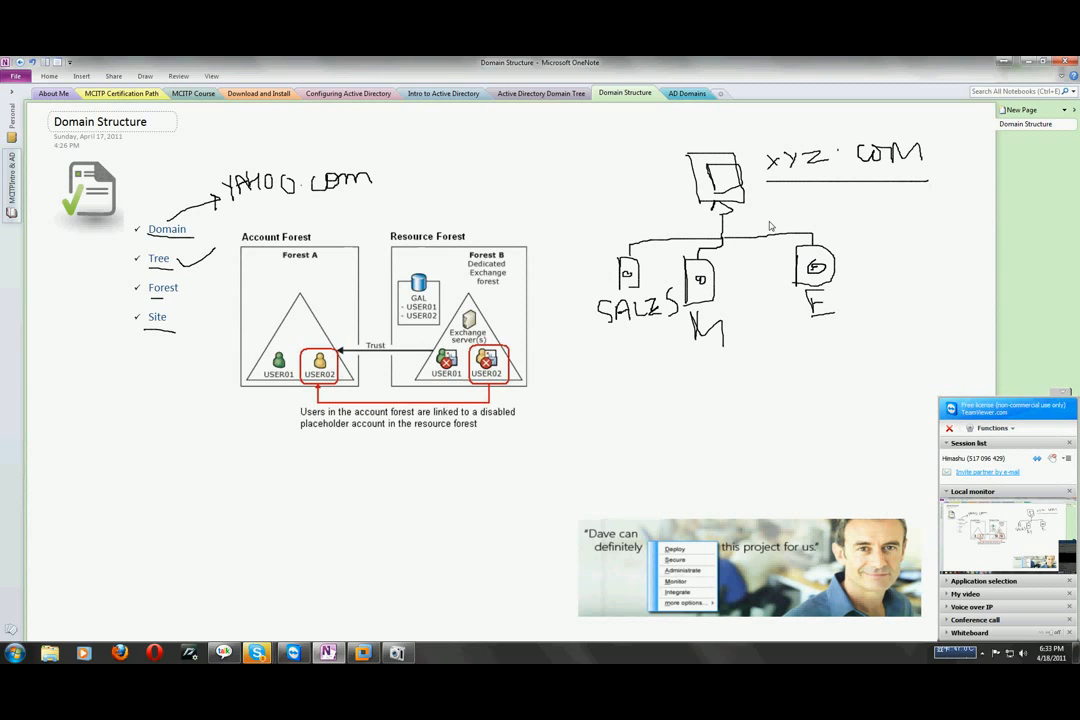
pyautogui.moveTo(643, 159)
pyautogui.mouseDown()
pyautogui.moveTo(839, 121)
pyautogui.moveTo(966, 195)
pyautogui.moveTo(766, 344)
pyautogui.moveTo(591, 298)
pyautogui.moveTo(643, 157)
pyautogui.mouseUp()
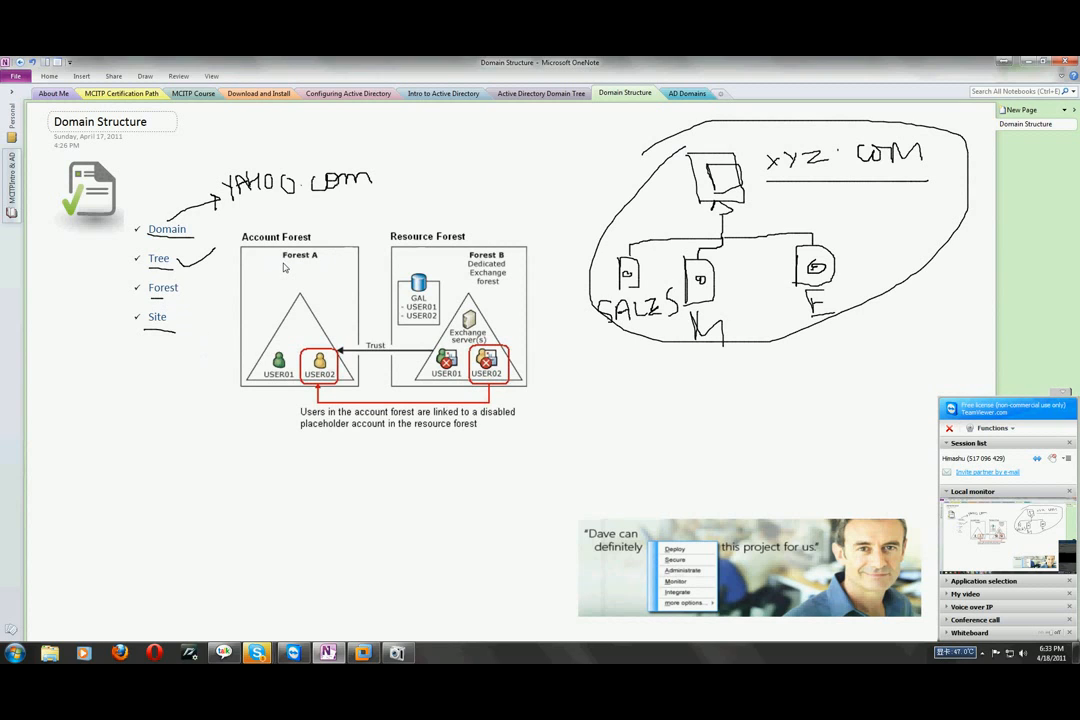
# Mark the Forest A and Forest B titles, sketch a box beside each, and connect the two boxes with a line and a curved arrow
pyautogui.moveTo(283, 262); pyautogui.dragTo(318, 262)
pyautogui.moveTo(470, 265); pyautogui.dragTo(510, 266)
pyautogui.moveTo(318, 224)
pyautogui.mouseDown()
pyautogui.moveTo(296, 223)
pyautogui.moveTo(270, 271)
pyautogui.moveTo(283, 256)
pyautogui.moveTo(291, 274)
pyautogui.mouseUp()
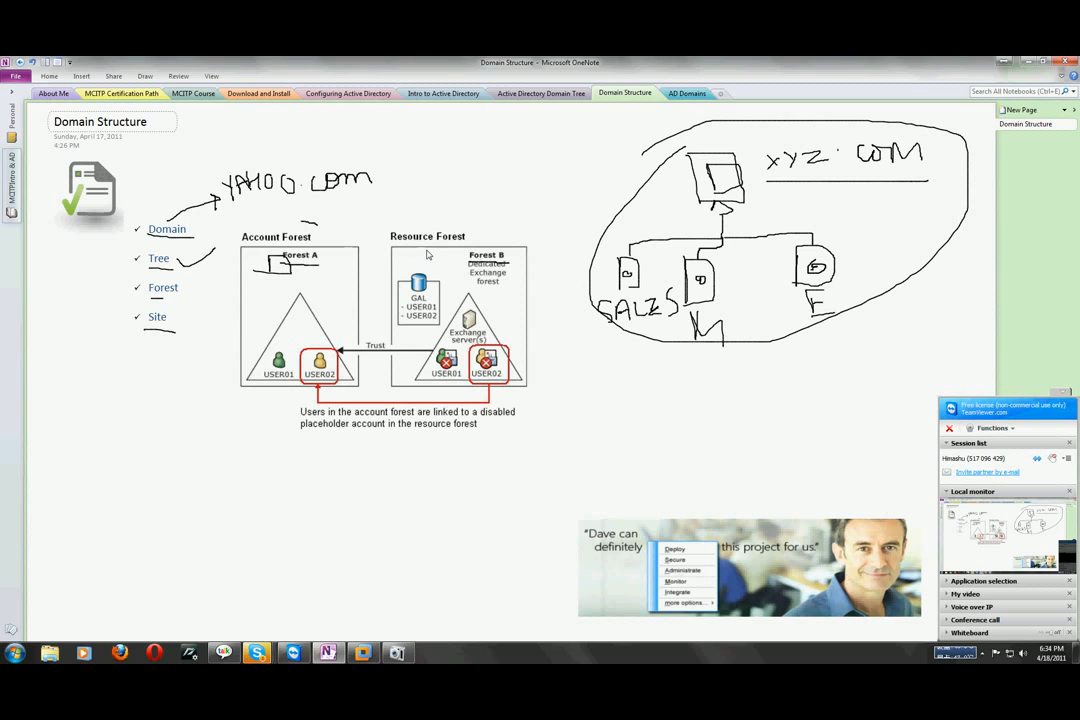
pyautogui.moveTo(426, 252)
pyautogui.mouseDown()
pyautogui.moveTo(454, 269)
pyautogui.moveTo(427, 269)
pyautogui.moveTo(447, 268)
pyautogui.mouseUp()
pyautogui.moveTo(268, 261); pyautogui.dragTo(426, 262)
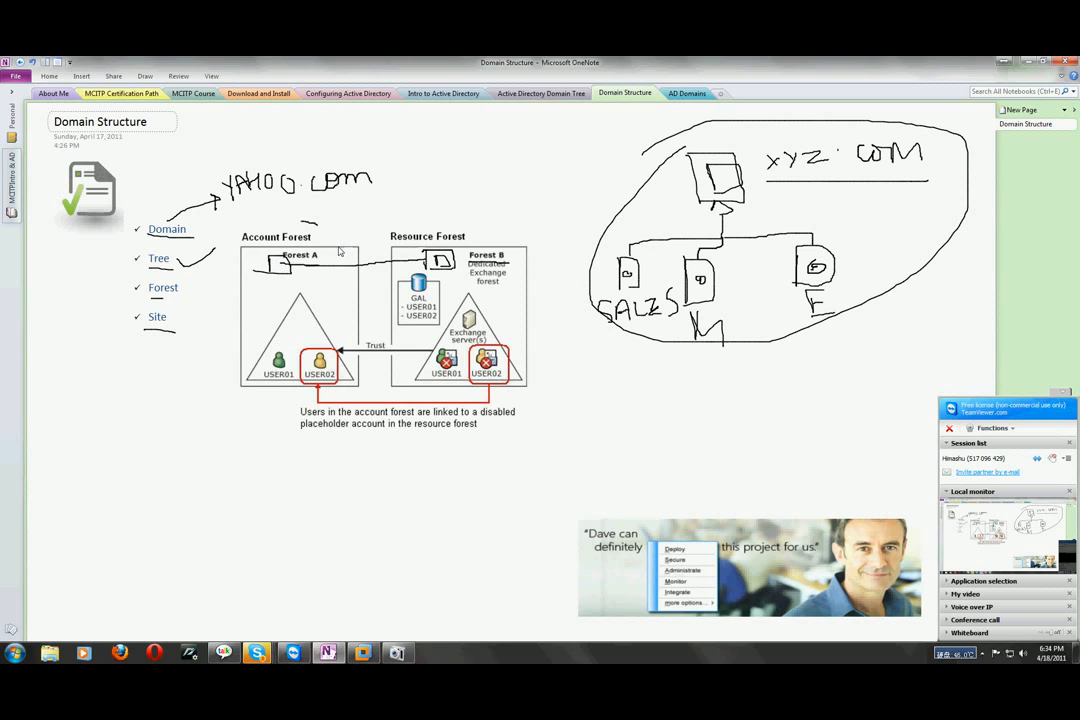
pyautogui.moveTo(268, 257)
pyautogui.mouseDown()
pyautogui.moveTo(320, 239)
pyautogui.moveTo(385, 238)
pyautogui.moveTo(424, 256)
pyautogui.mouseUp()
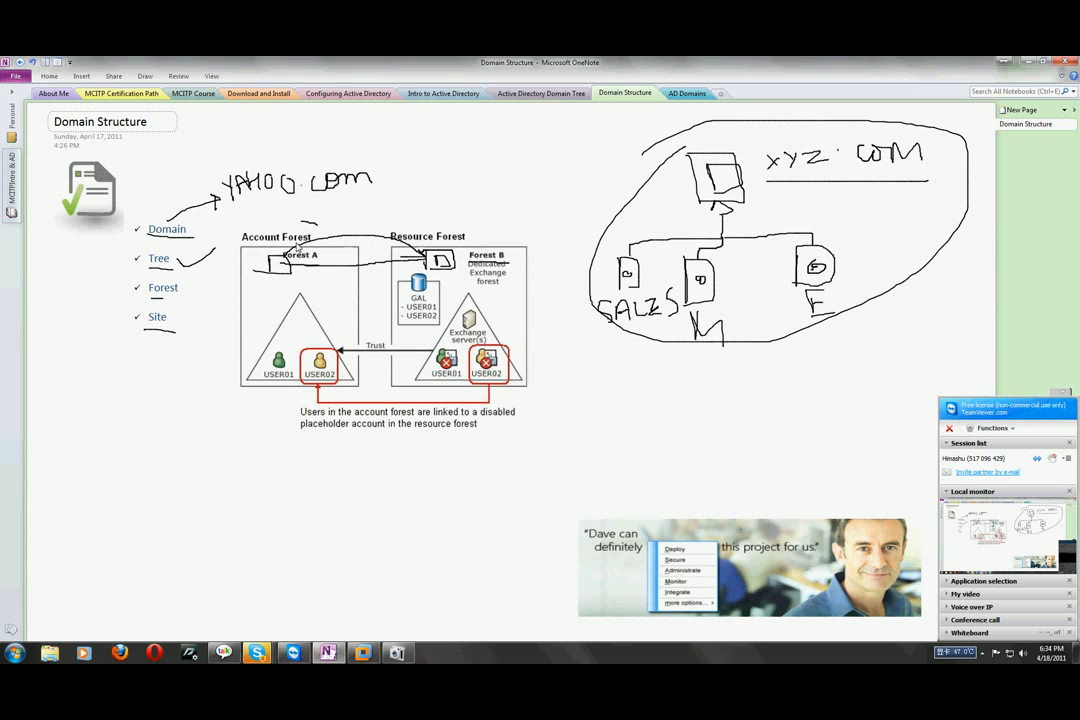
# Handwrite HQ above Account Forest and BD above Resource Forest, and circle Forest A's USER02 and link it to Forest B's USER02
pyautogui.moveTo(279, 210)
pyautogui.mouseDown()
pyautogui.moveTo(290, 236)
pyautogui.moveTo(300, 223)
pyautogui.moveTo(299, 236)
pyautogui.moveTo(325, 229)
pyautogui.moveTo(311, 210)
pyautogui.moveTo(337, 241)
pyautogui.mouseUp()
pyautogui.moveTo(416, 213)
pyautogui.mouseDown()
pyautogui.moveTo(415, 190)
pyautogui.moveTo(424, 205)
pyautogui.mouseUp()
pyautogui.moveTo(436, 216)
pyautogui.mouseDown()
pyautogui.moveTo(420, 219)
pyautogui.moveTo(440, 215)
pyautogui.mouseUp()
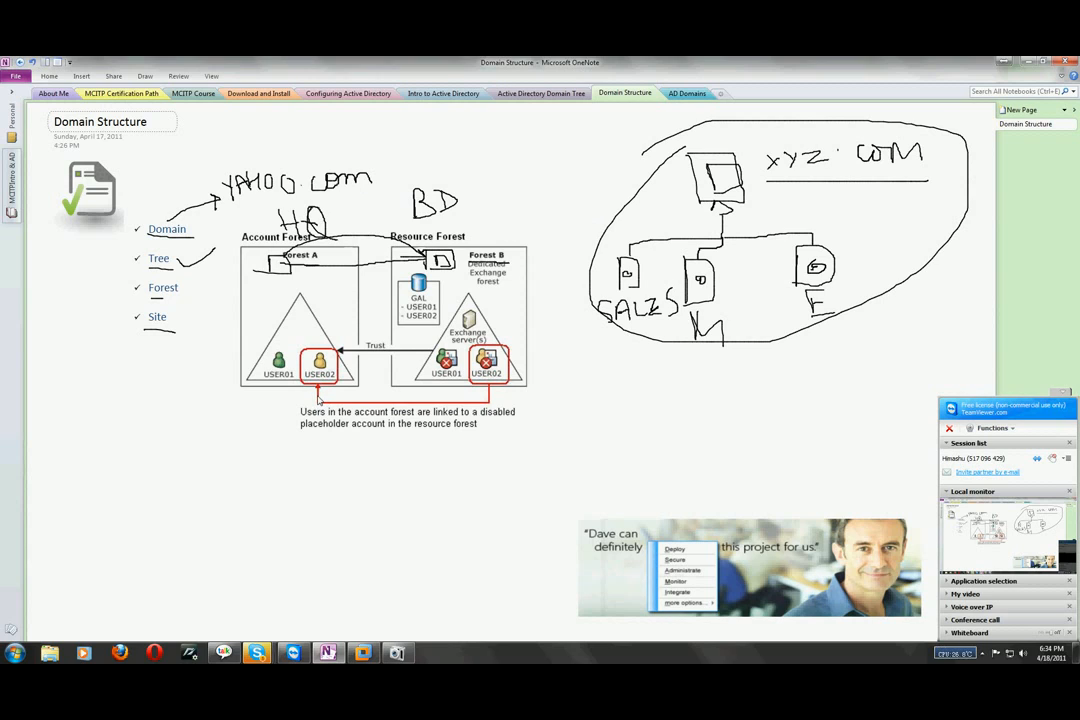
pyautogui.moveTo(328, 350)
pyautogui.mouseDown()
pyautogui.moveTo(302, 372)
pyautogui.moveTo(340, 368)
pyautogui.moveTo(326, 352)
pyautogui.mouseUp()
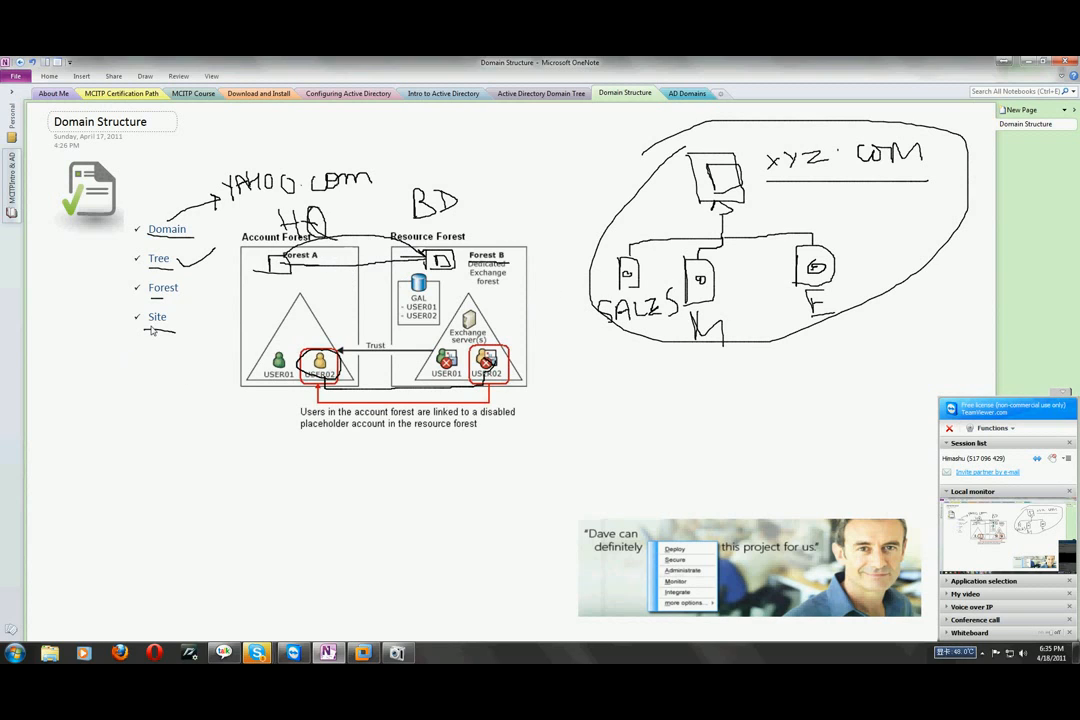
# Draw a box around the Site item and a double-headed arrow labelled TR between the tips of the two forest triangles
pyautogui.moveTo(164, 308)
pyautogui.mouseDown()
pyautogui.moveTo(138, 309)
pyautogui.moveTo(167, 326)
pyautogui.moveTo(160, 308)
pyautogui.mouseUp()
pyautogui.moveTo(300, 300); pyautogui.dragTo(451, 300)
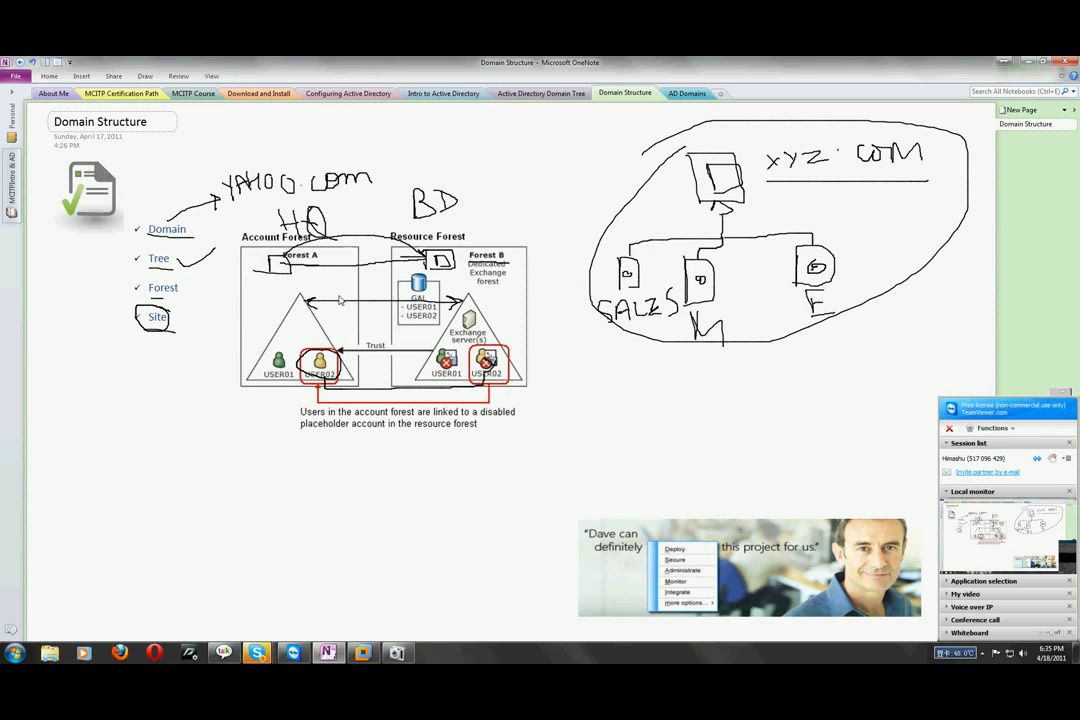
pyautogui.moveTo(327, 296); pyautogui.dragTo(336, 293)
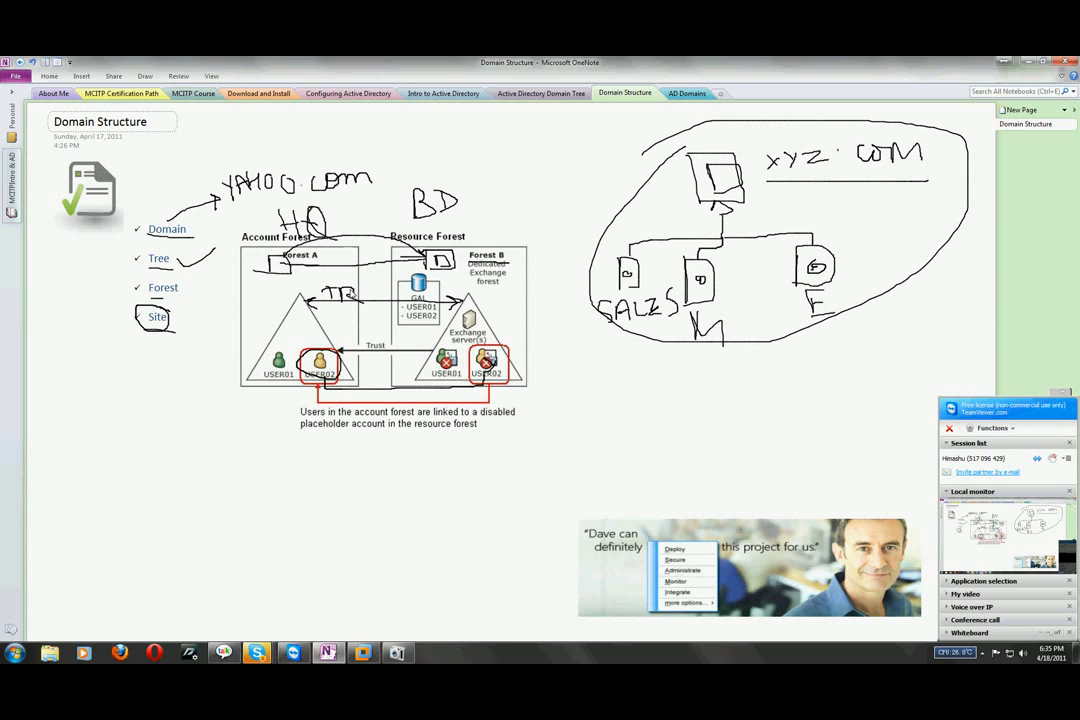
# View the AD Domains section's page on other Active Directory aspects and return to Domain Structure
pyautogui.click(670, 93)
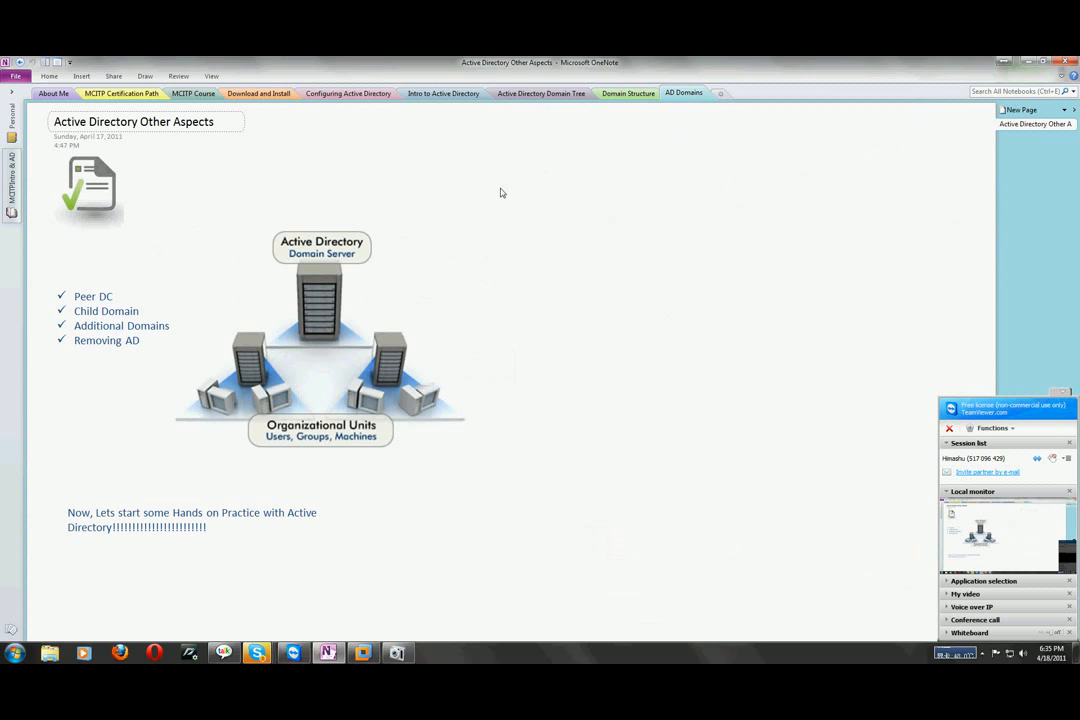
pyautogui.click(626, 93)
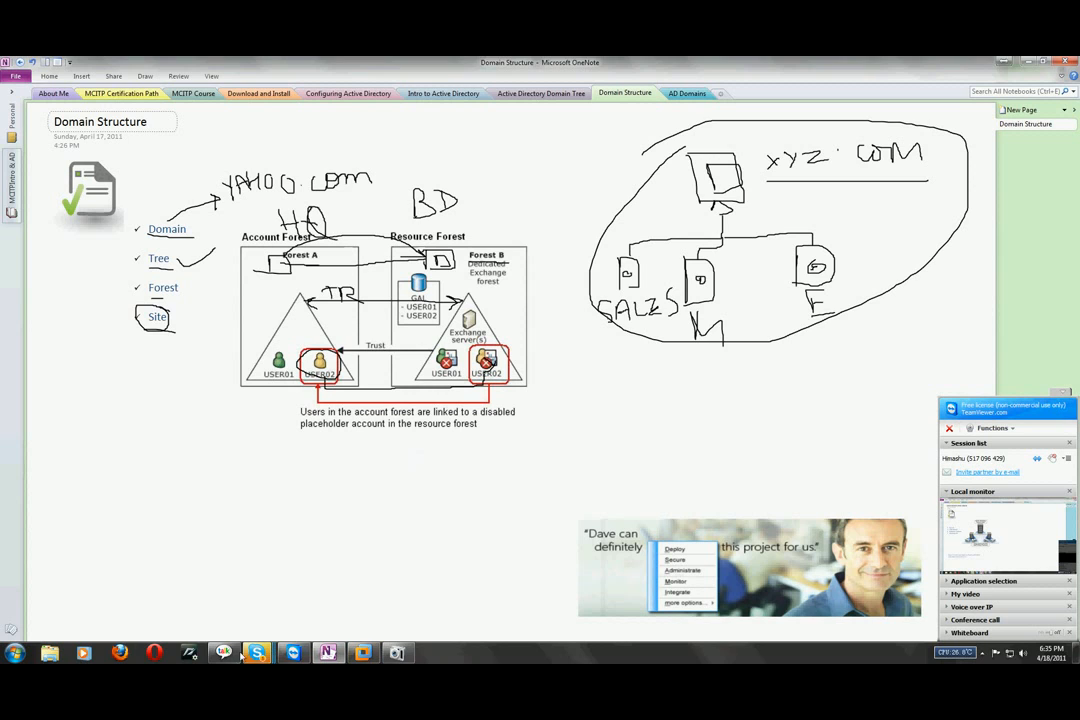
# Switch to VMware Workstation, maximize it, and start creating a new virtual machine with the Typical configuration
pyautogui.click(363, 653)
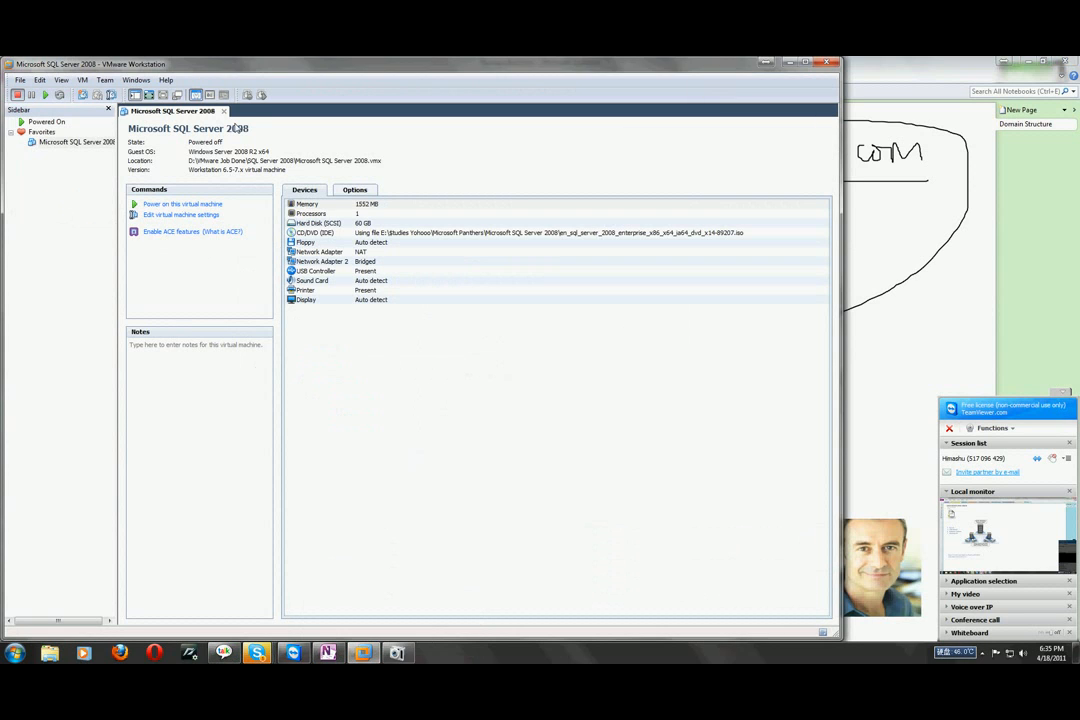
pyautogui.doubleClick(253, 70)
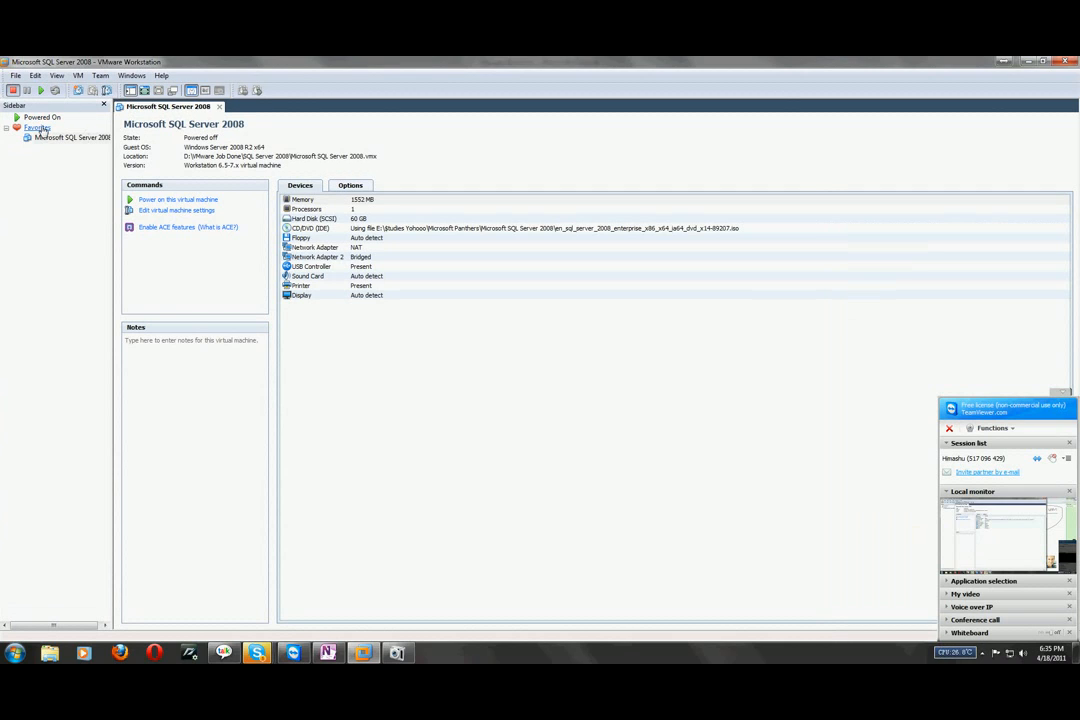
pyautogui.click(17, 76)
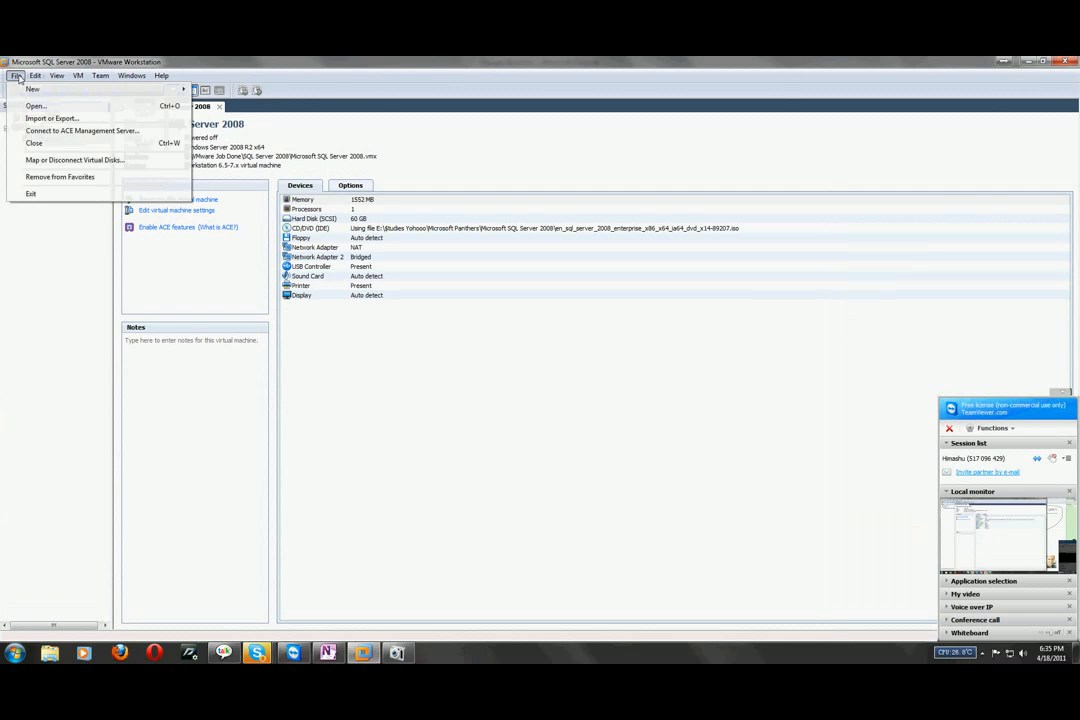
pyautogui.moveTo(43, 90)
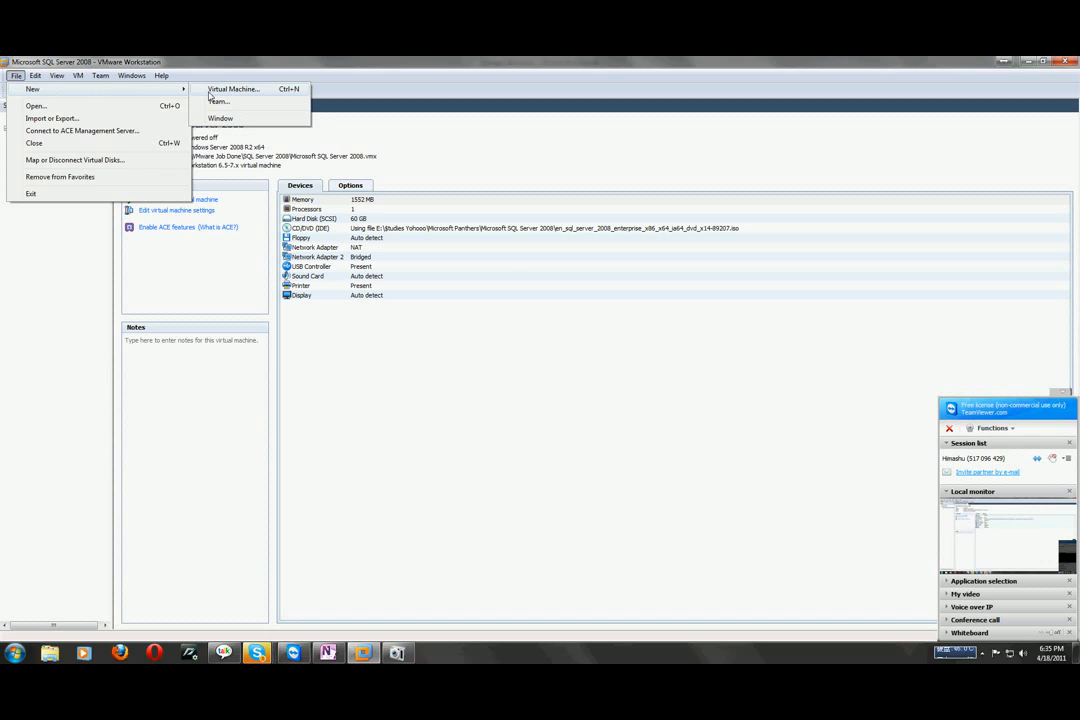
pyautogui.click(212, 90)
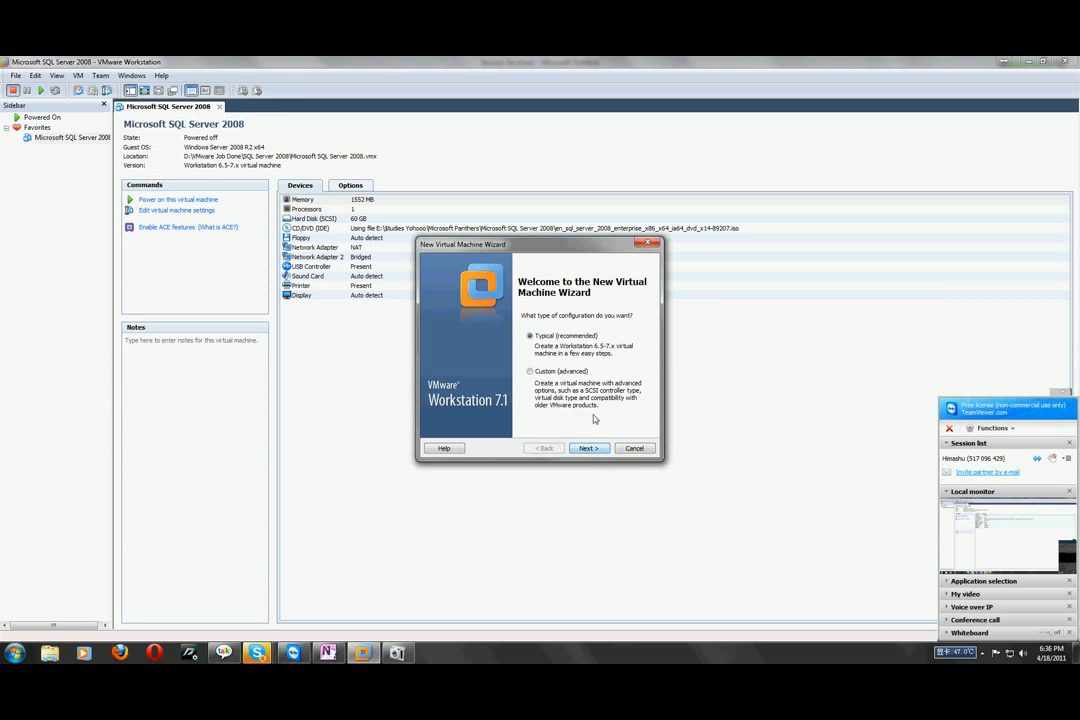
pyautogui.click(587, 448)
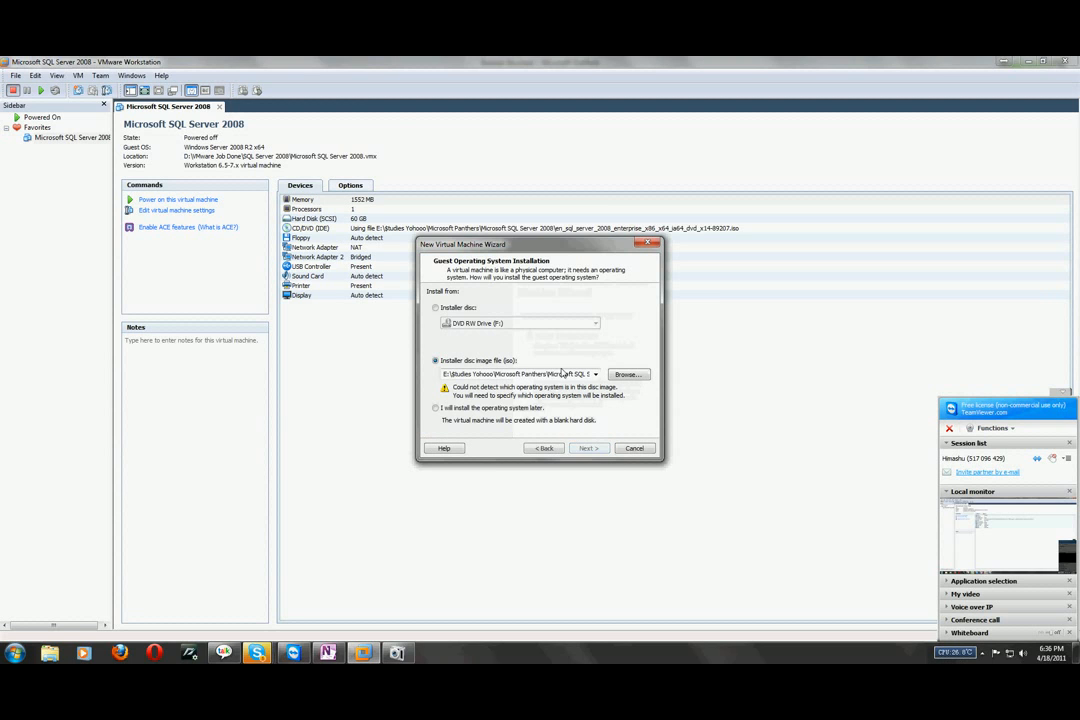
# Choose the recently used Windows Server 2008 R2 x64 evaluation ISO as the installer disc image and continue
pyautogui.click(626, 375)
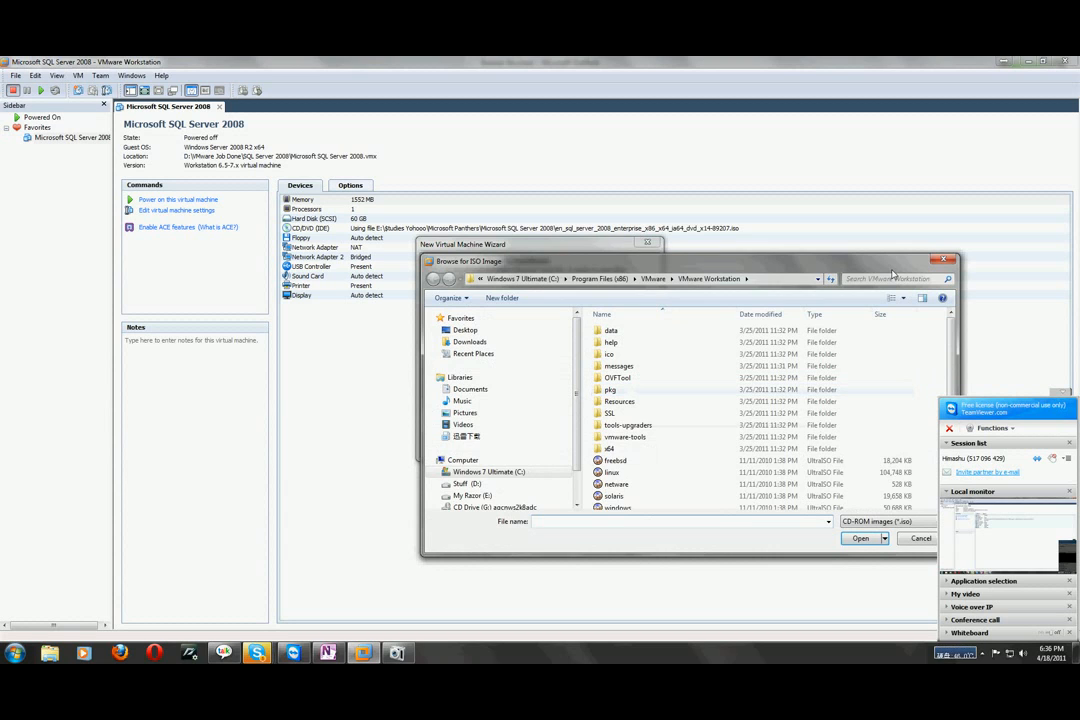
pyautogui.click(921, 539)
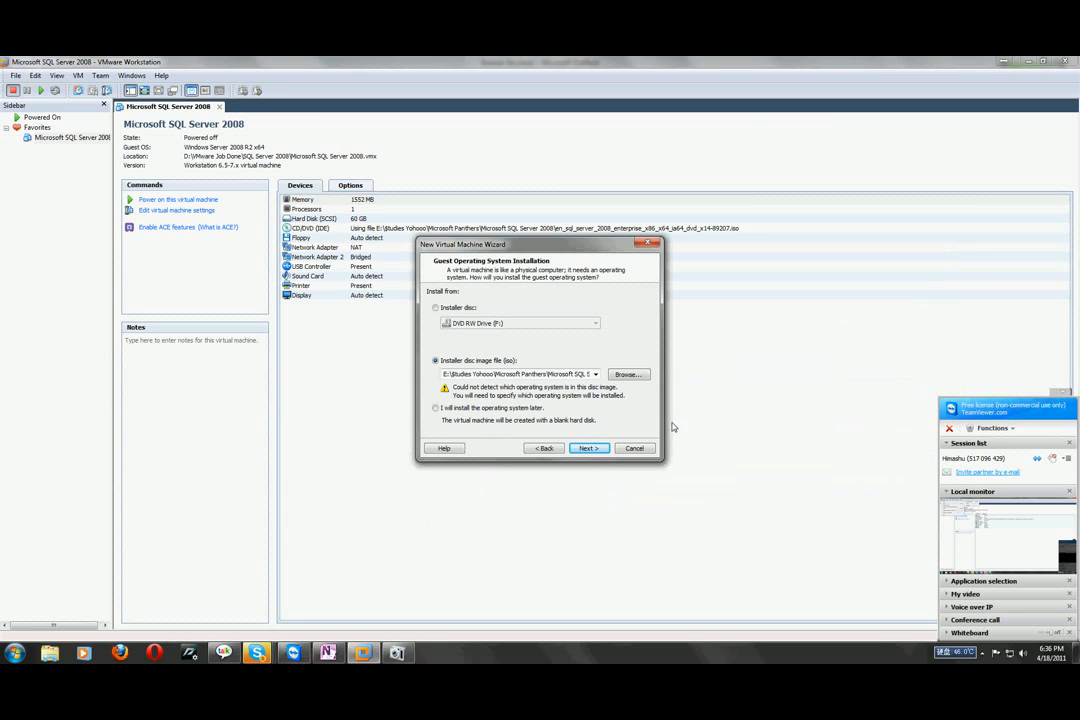
pyautogui.click(595, 375)
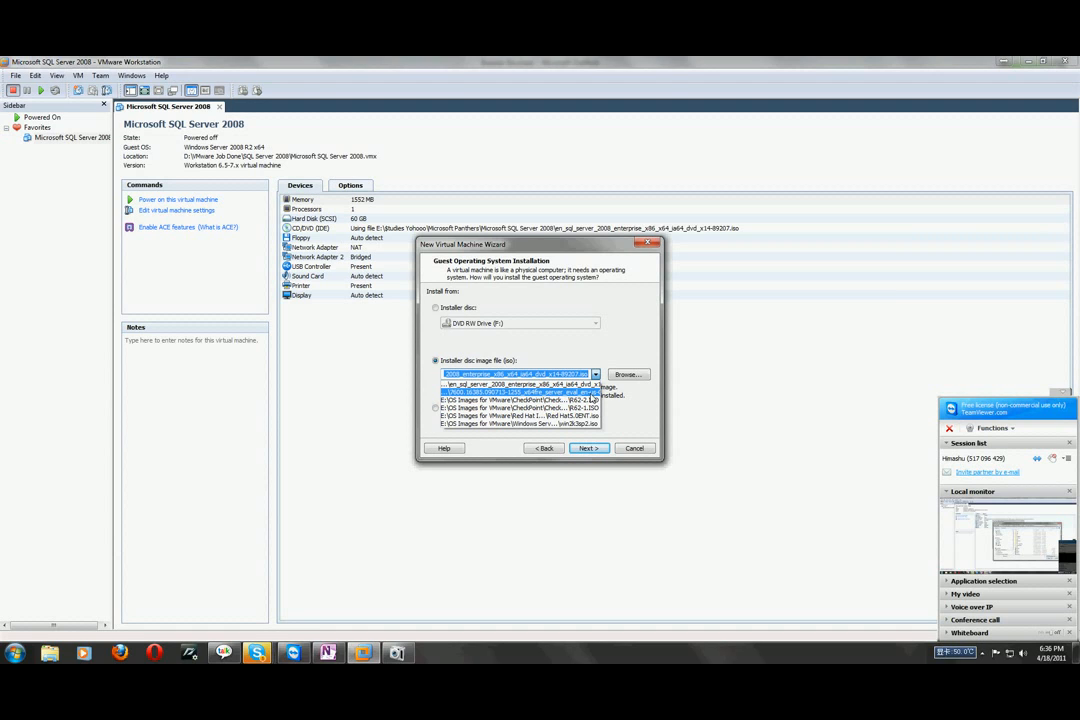
pyautogui.click(592, 392)
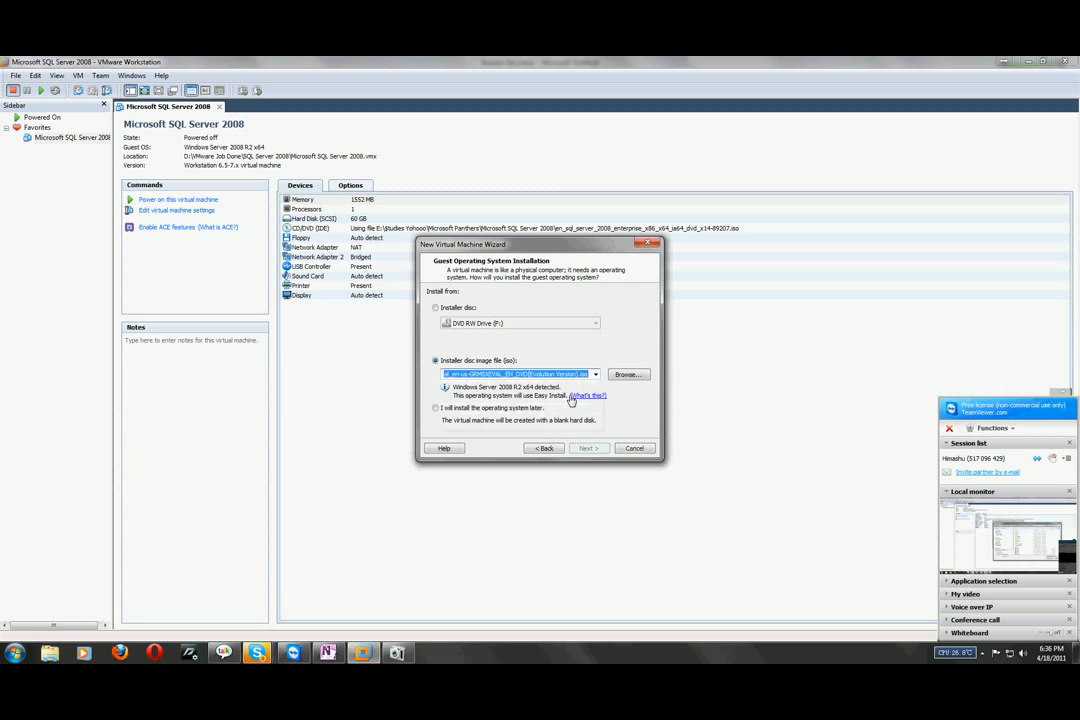
pyautogui.click(588, 448)
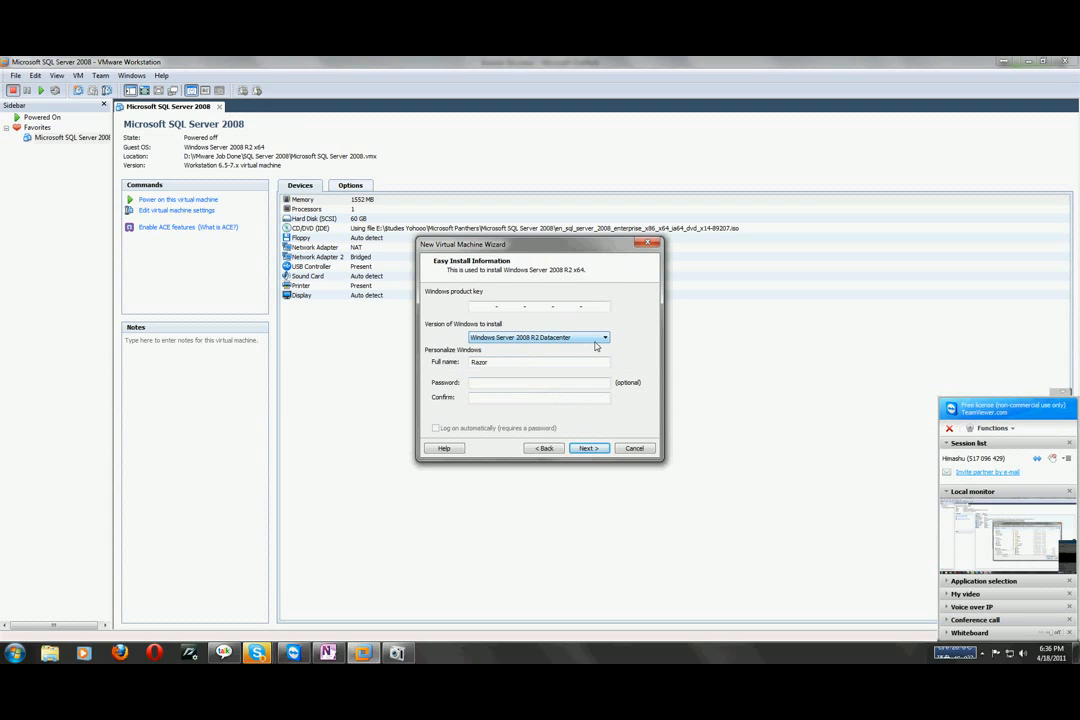
# Choose Windows Server 2008 R2 Enterprise as the version to install and continue without a product key, suppressing that message in future
pyautogui.click(603, 339)
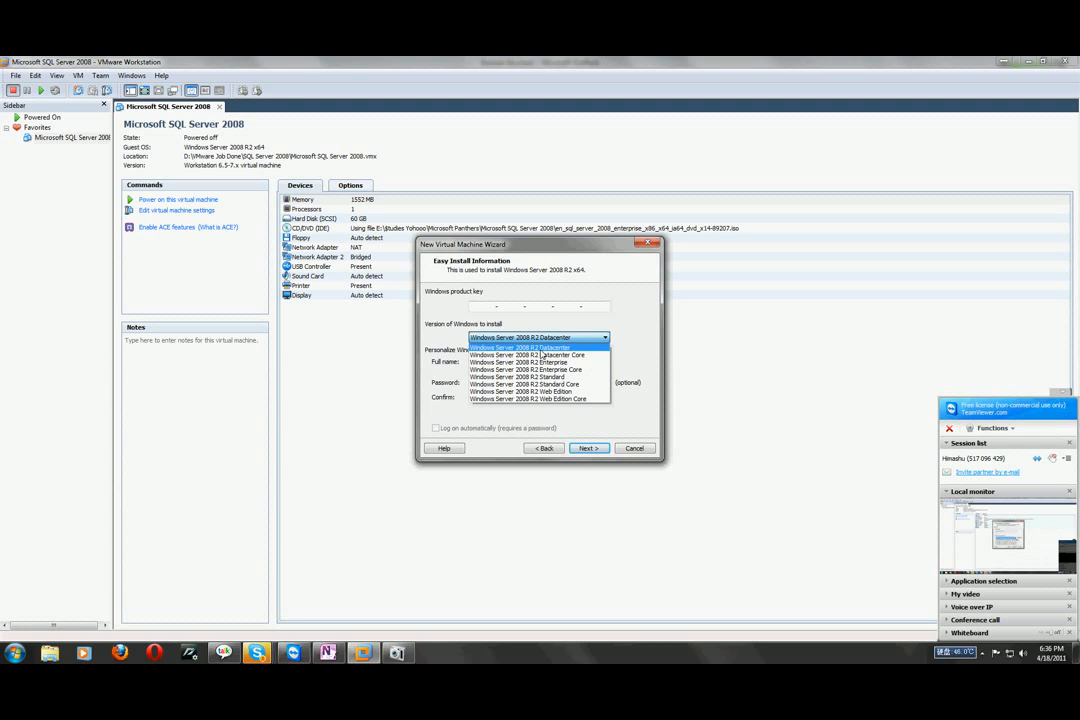
pyautogui.click(574, 362)
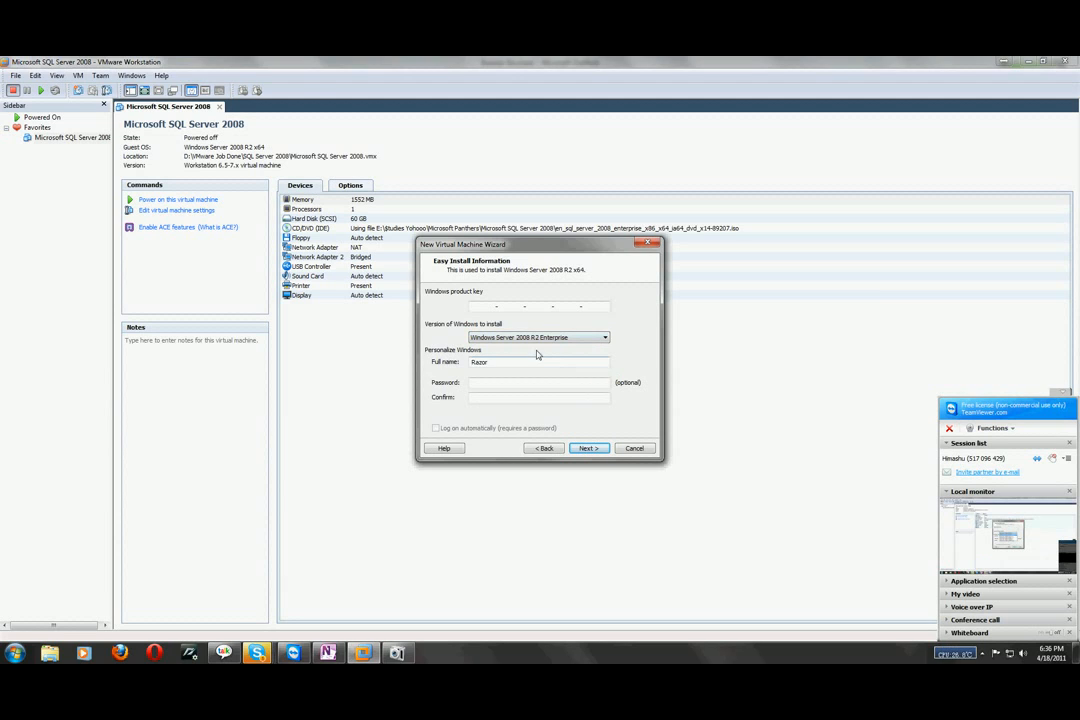
pyautogui.click(596, 450)
pyautogui.click(500, 363)
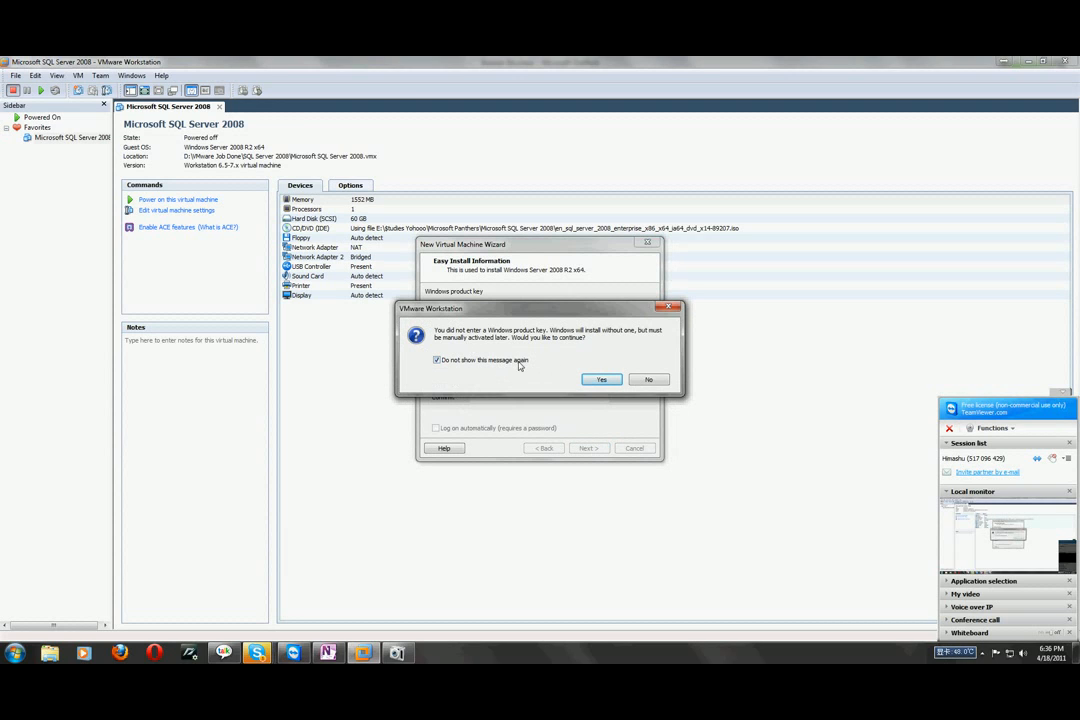
pyautogui.click(598, 380)
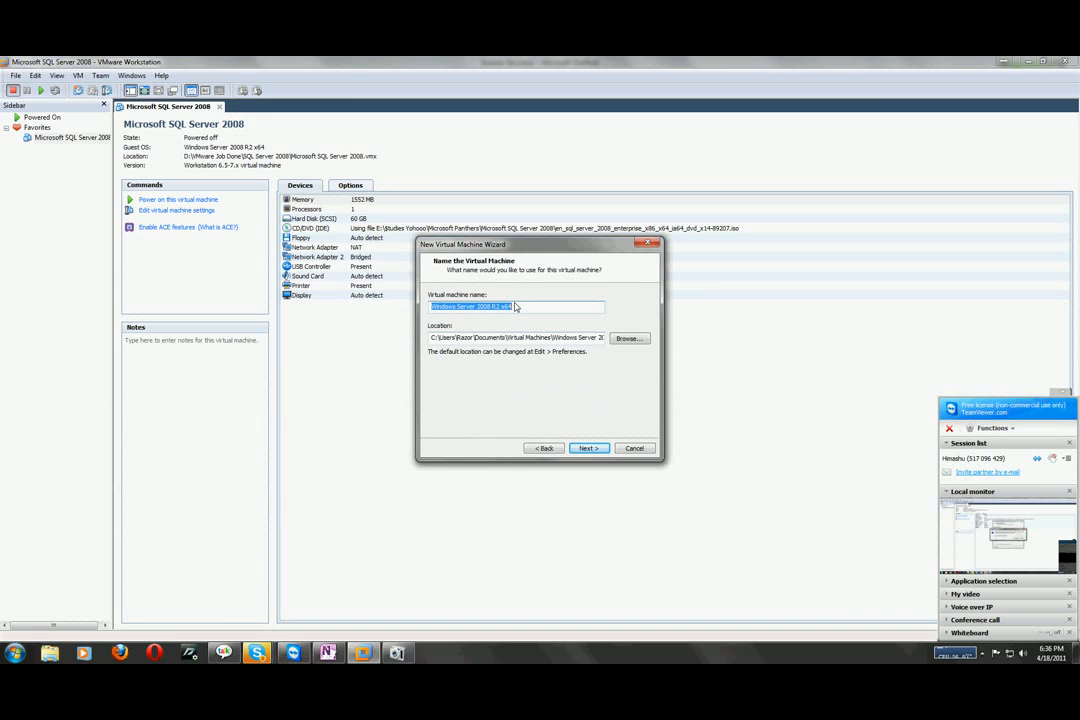
# Name the virtual machine AD, store it in D:\VMware Job Done\Windows Server 2008 R2 (70-640), and accept the 40 GB single-file disk
pyautogui.write('AD')
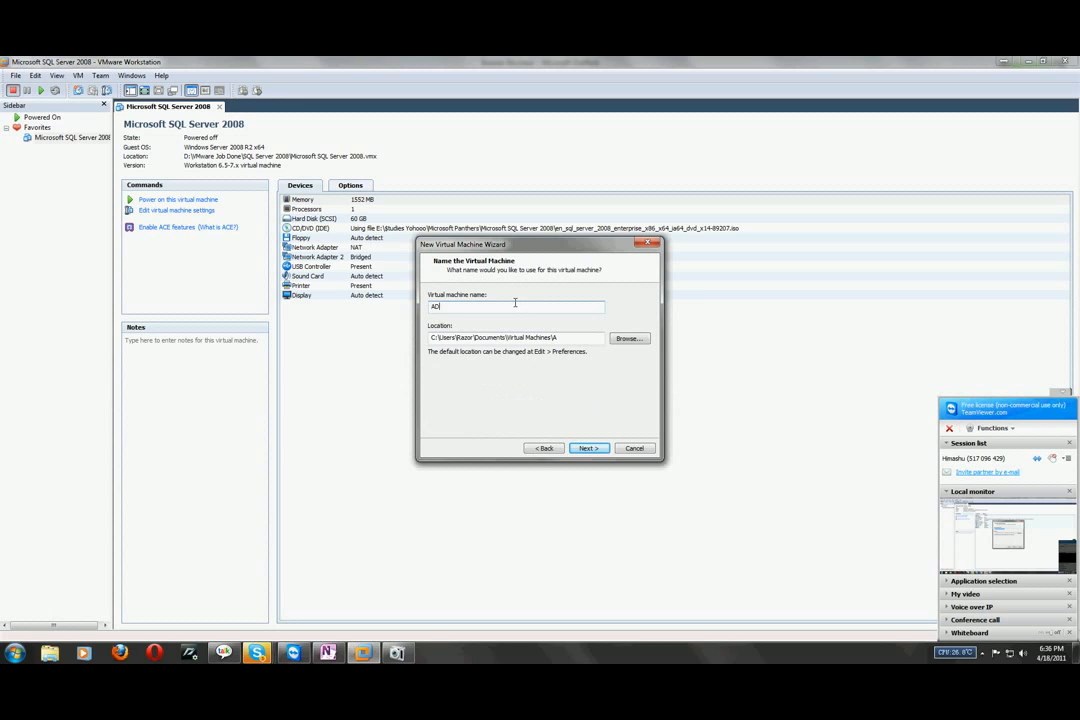
pyautogui.click(620, 338)
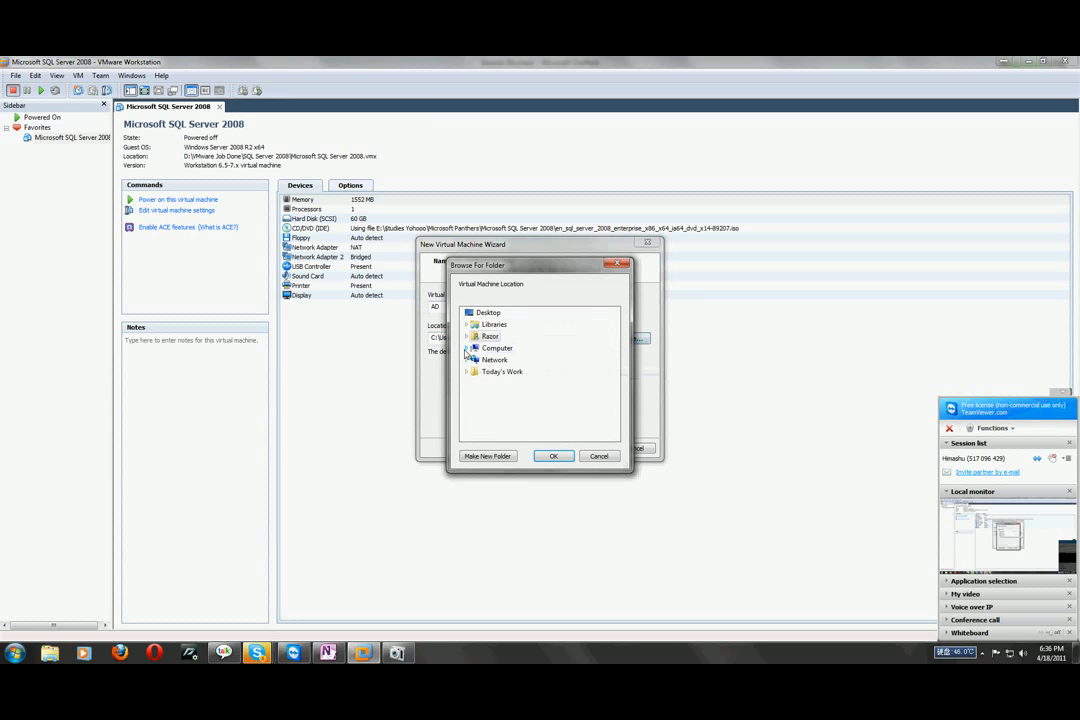
pyautogui.click(466, 349)
pyautogui.click(472, 372)
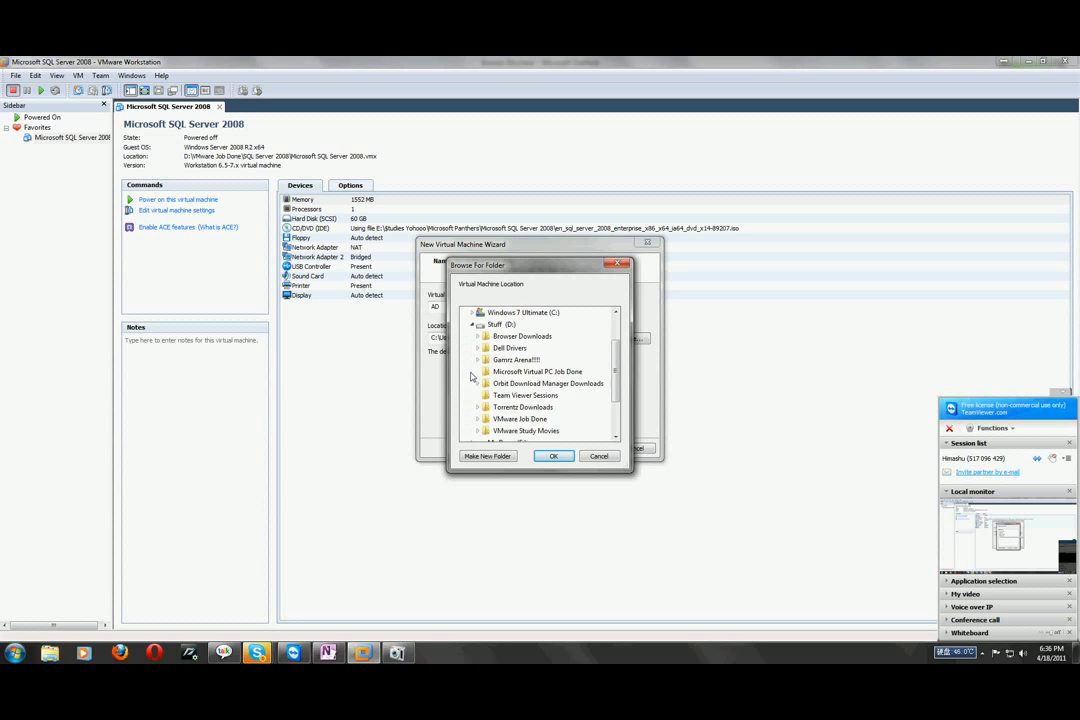
pyautogui.click(479, 428)
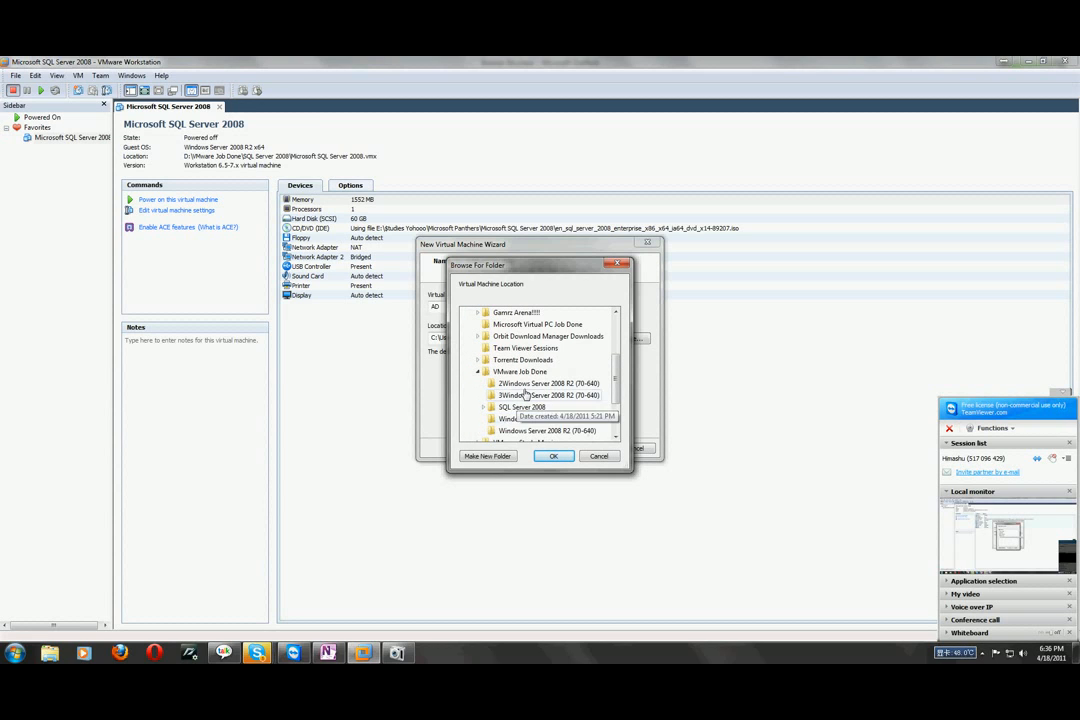
pyautogui.click(525, 432)
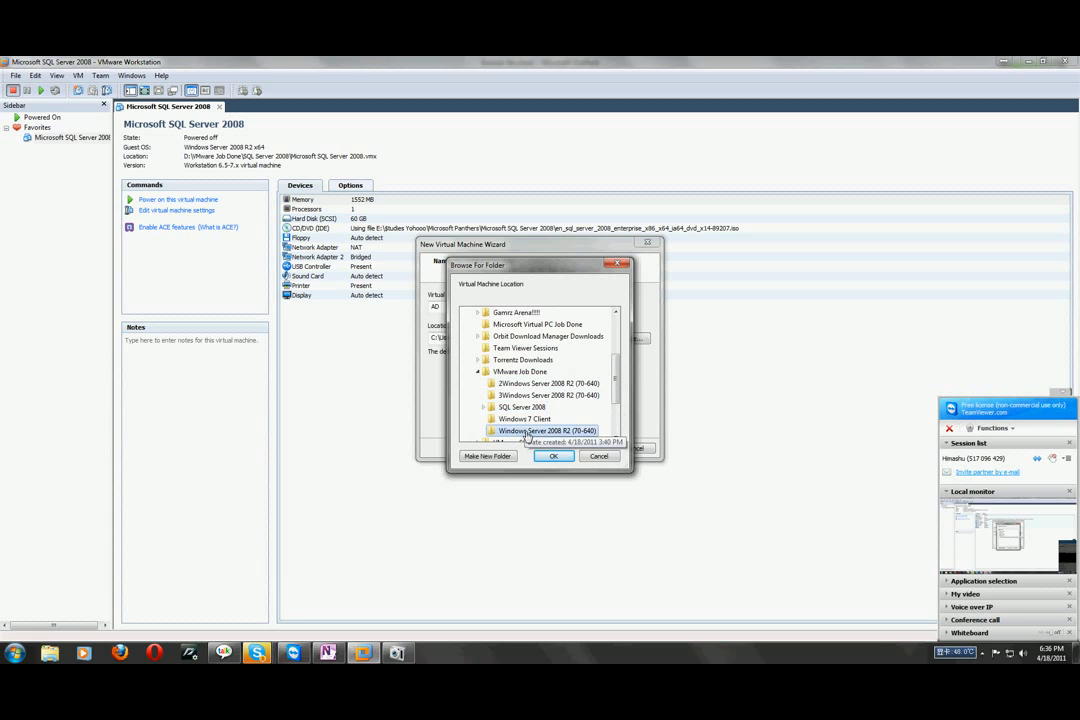
pyautogui.click(553, 456)
pyautogui.click(586, 448)
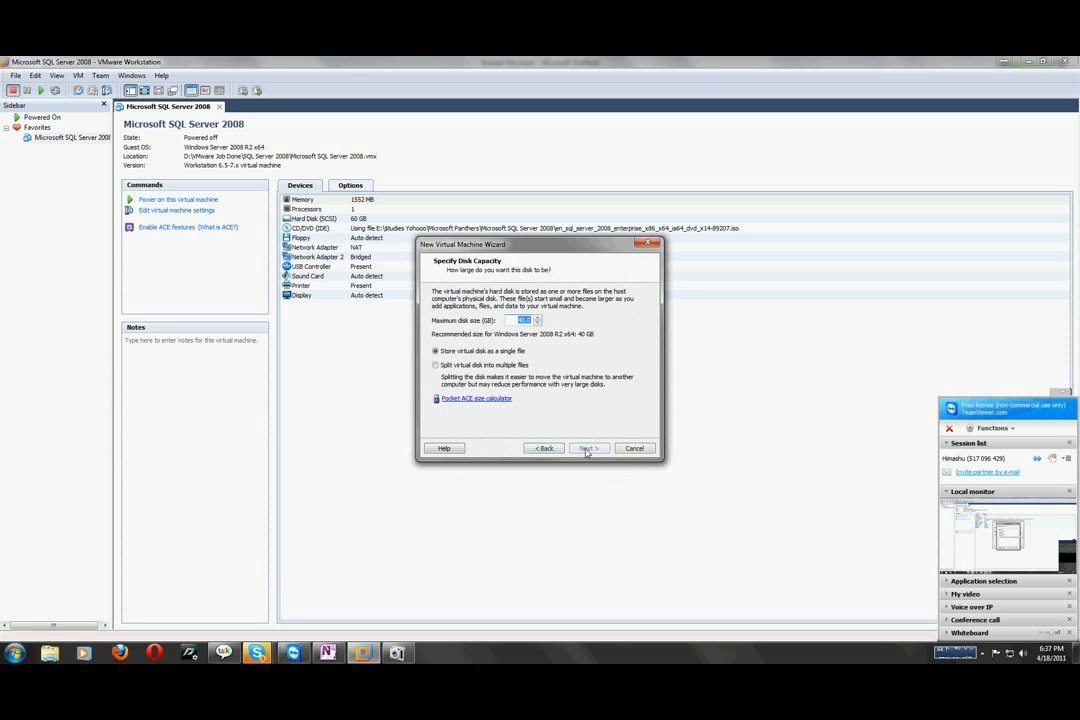
pyautogui.click(588, 449)
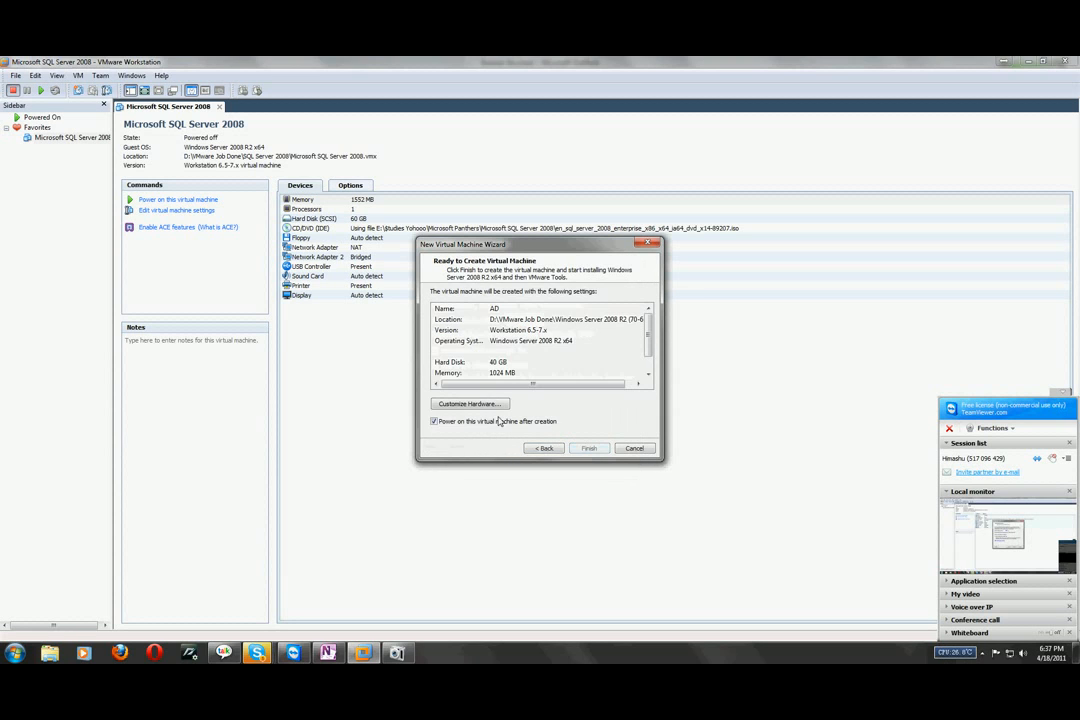
# Customize the hardware by adding a second network adapter on the custom virtual network VMnet2, connected at power on
pyautogui.click(470, 404)
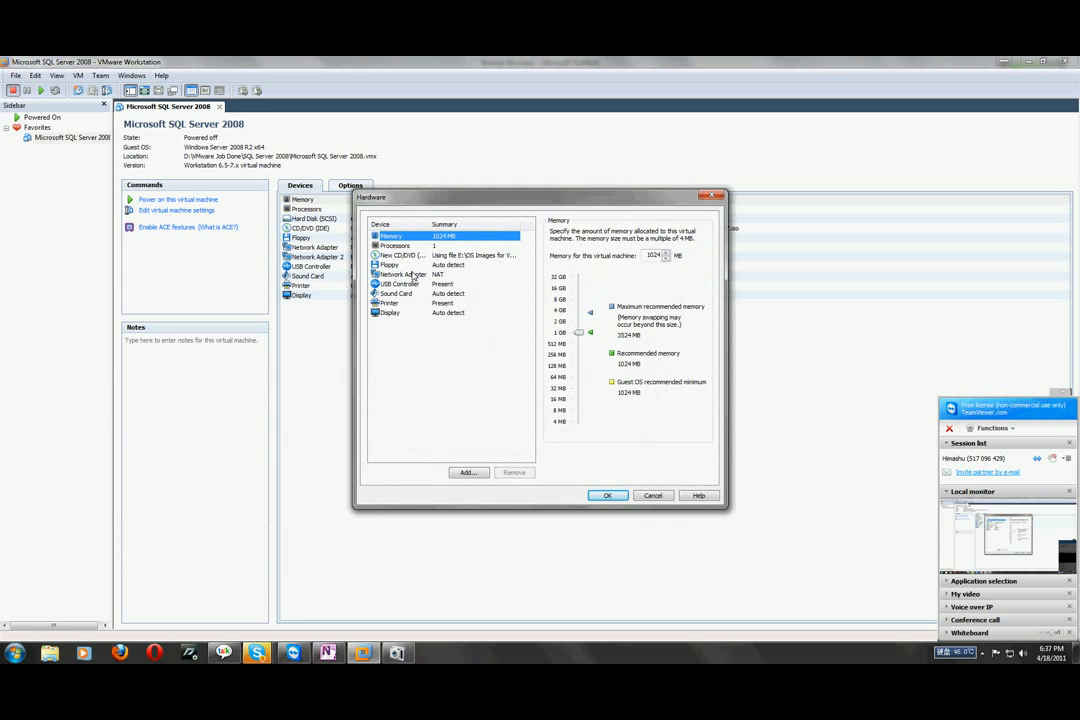
pyautogui.click(470, 473)
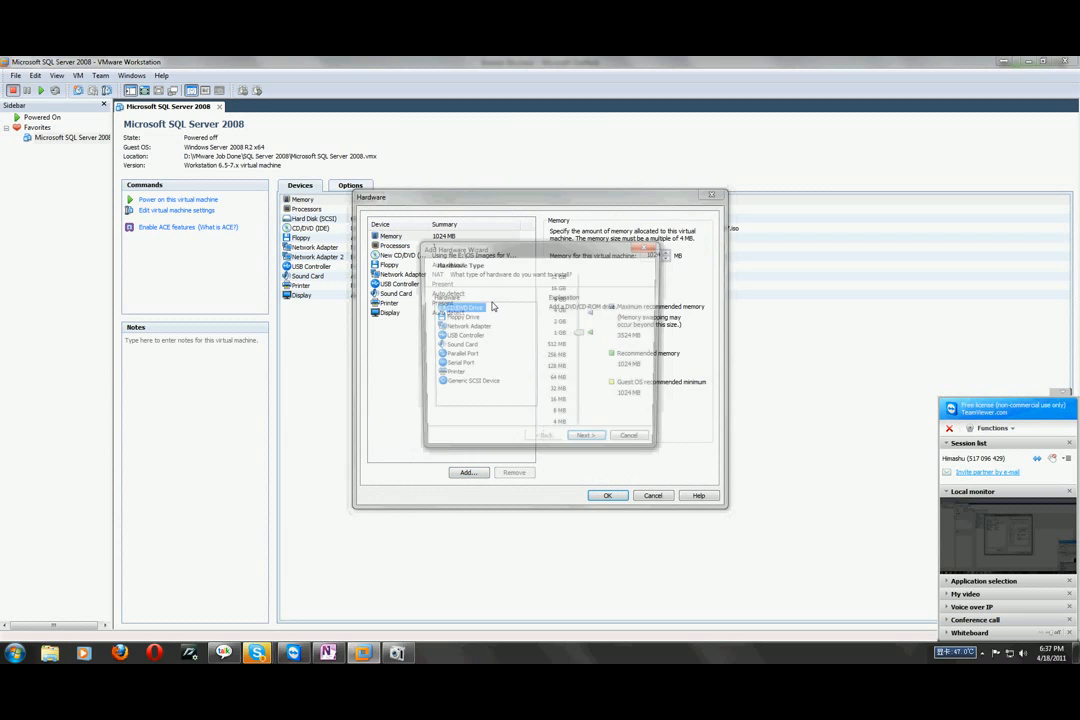
pyautogui.click(467, 327)
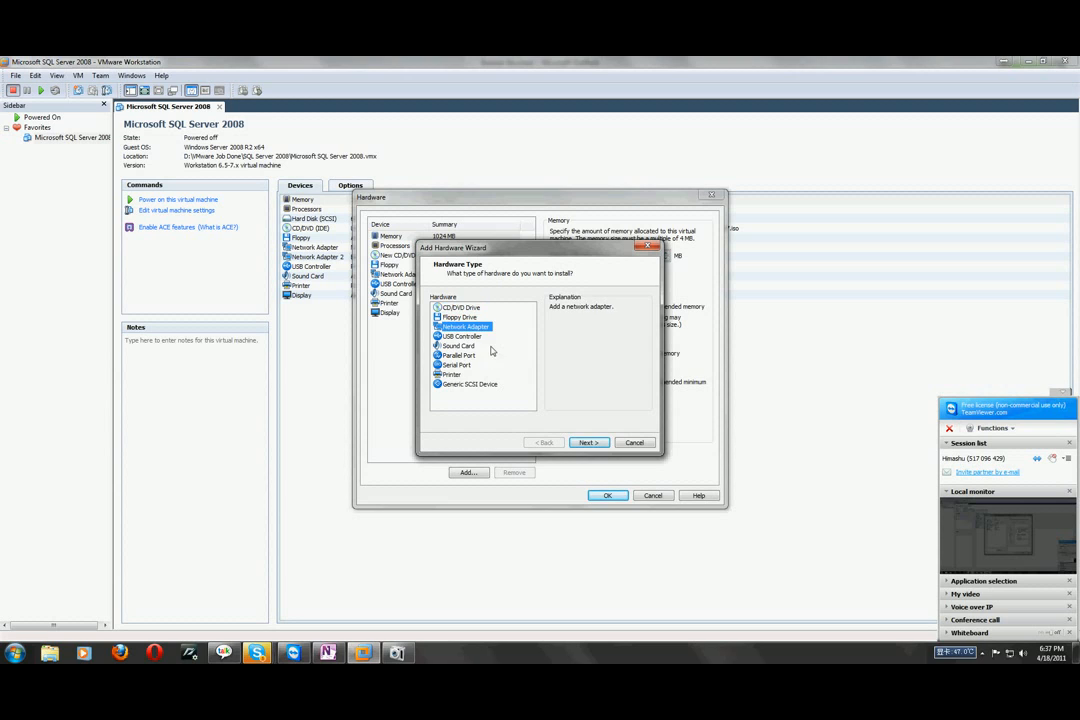
pyautogui.click(588, 442)
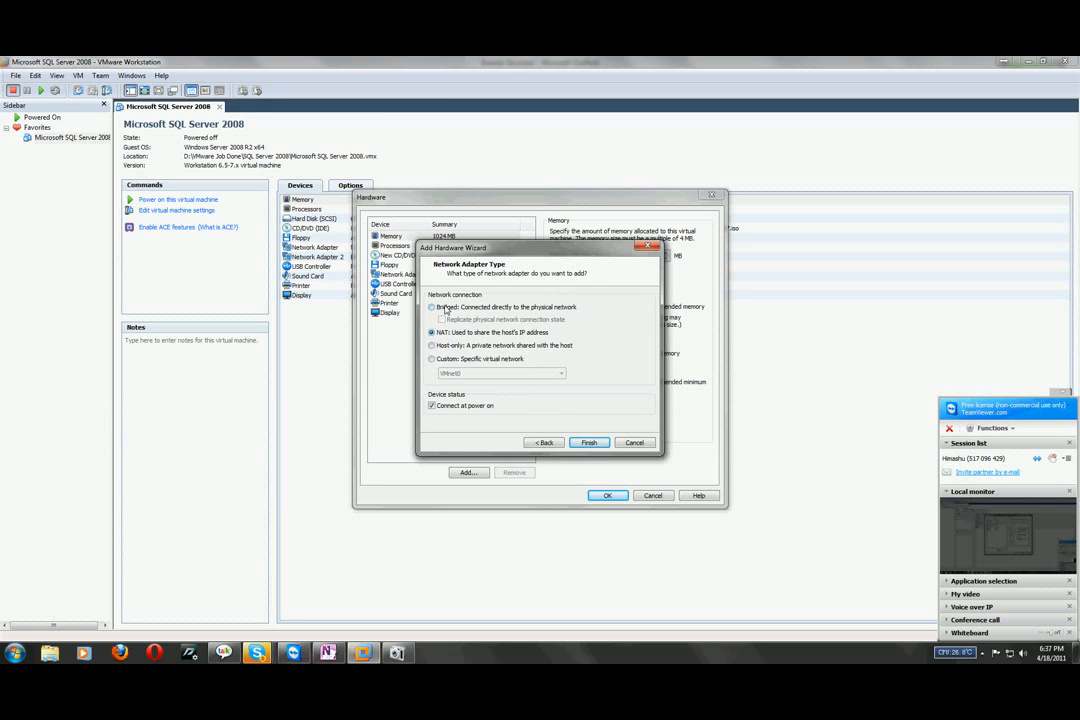
pyautogui.click(436, 358)
pyautogui.click(478, 377)
pyautogui.click(492, 404)
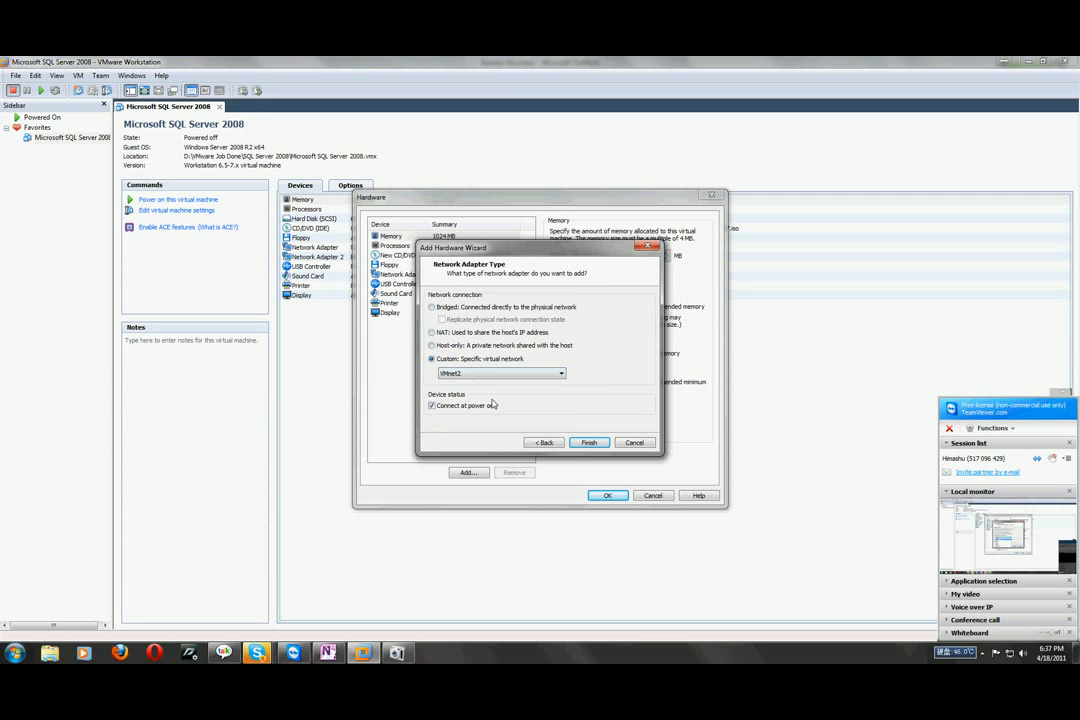
pyautogui.click(589, 443)
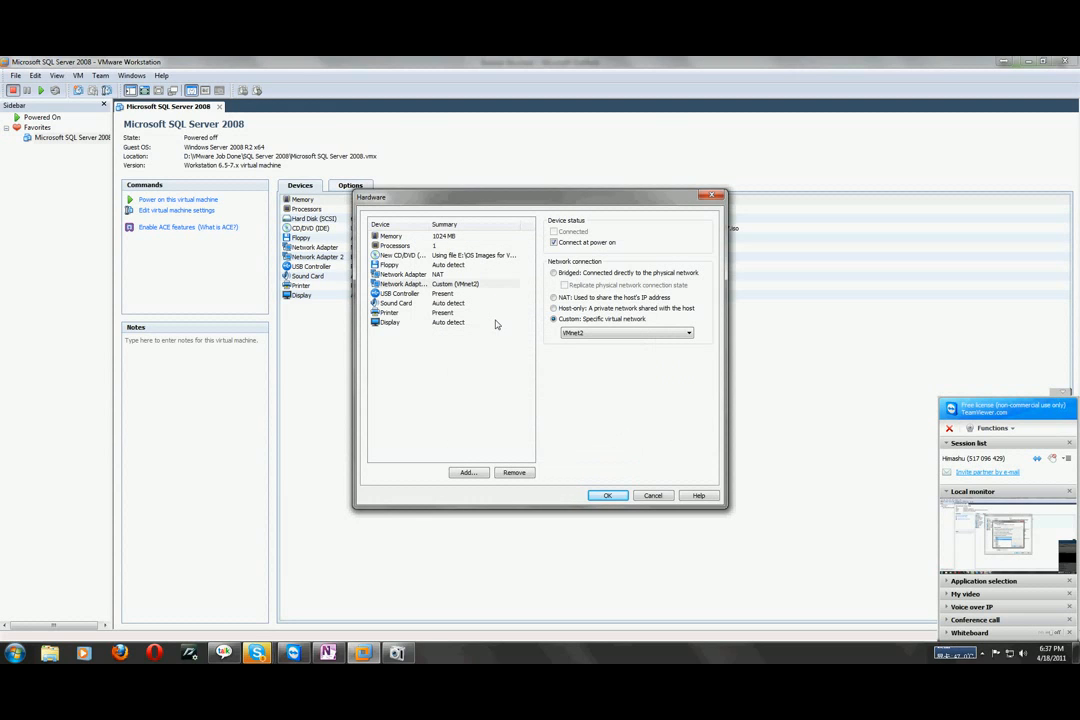
# Set the virtual machine's memory to 2048 MB and finish creating it, letting it power on to install Windows
pyautogui.click(405, 236)
pyautogui.moveTo(578, 332); pyautogui.dragTo(578, 320)
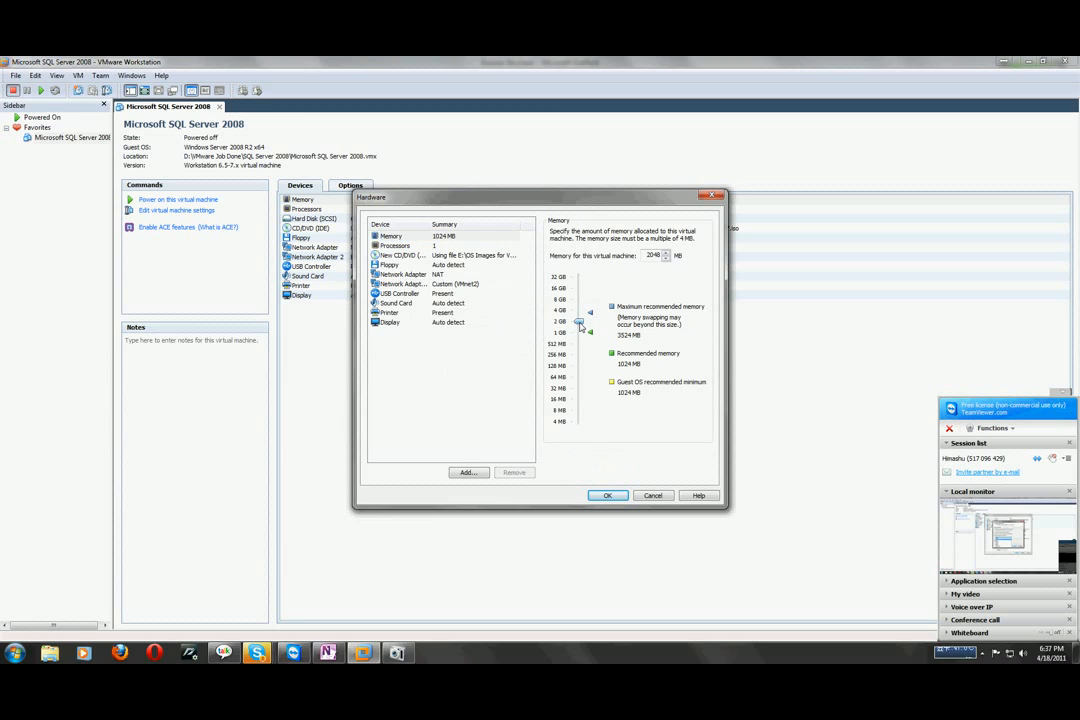
pyautogui.click(622, 496)
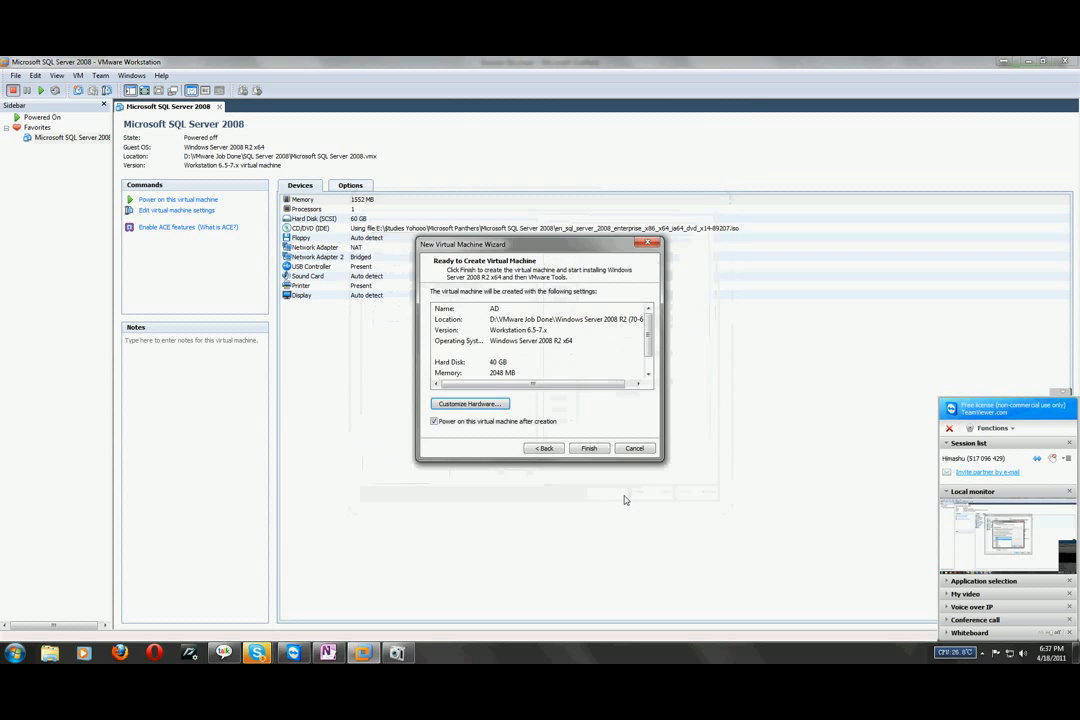
pyautogui.click(588, 449)
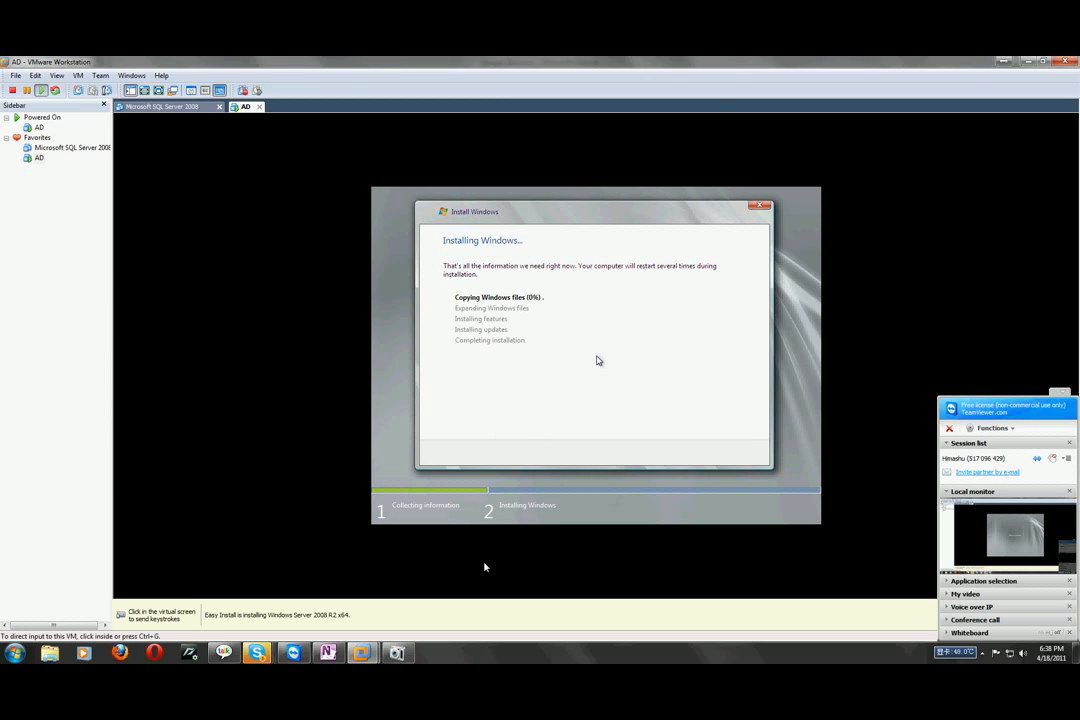
pyautogui.click(397, 654)
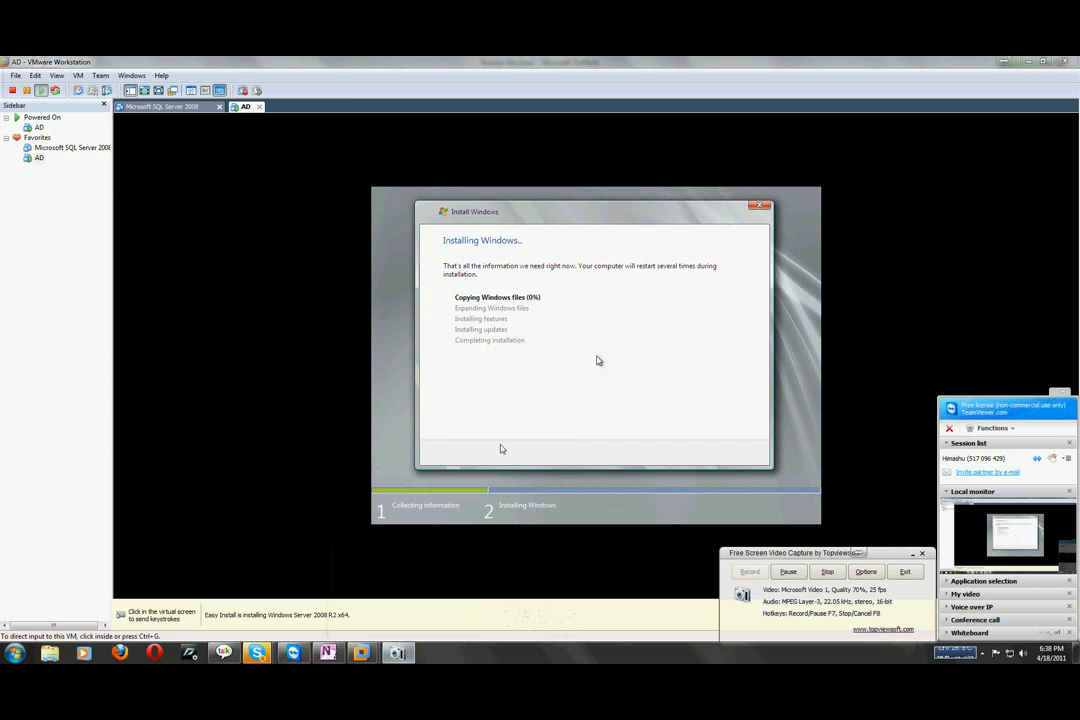
pyautogui.click(787, 572)
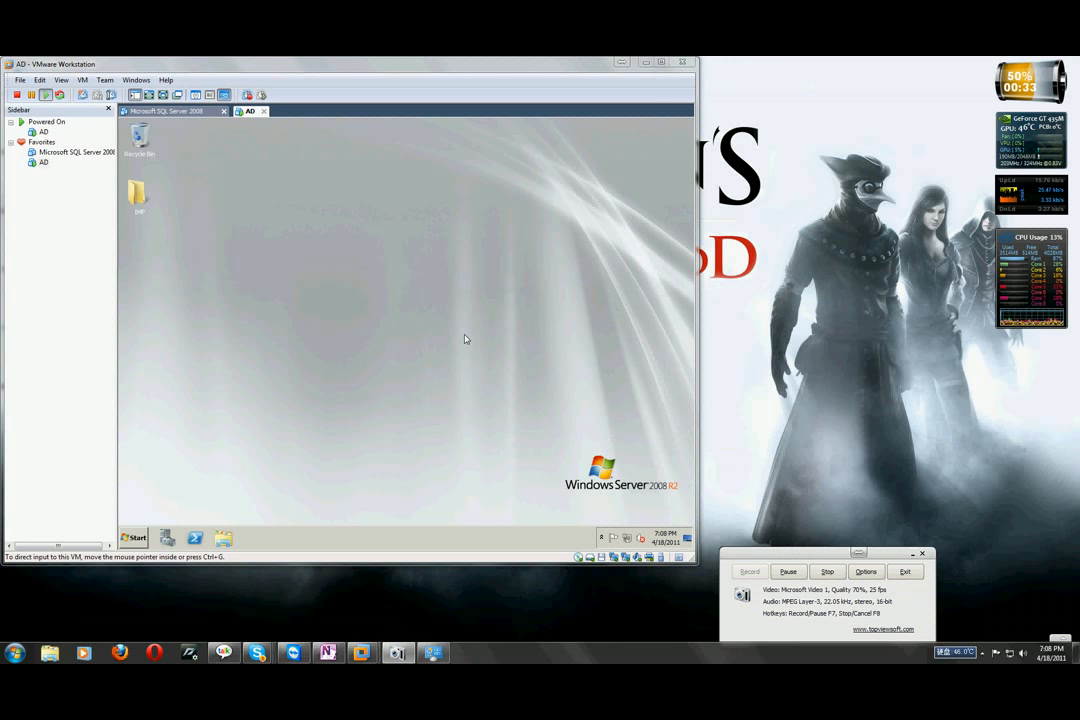
# Display the running AD virtual machine in full screen
pyautogui.click(465, 339)
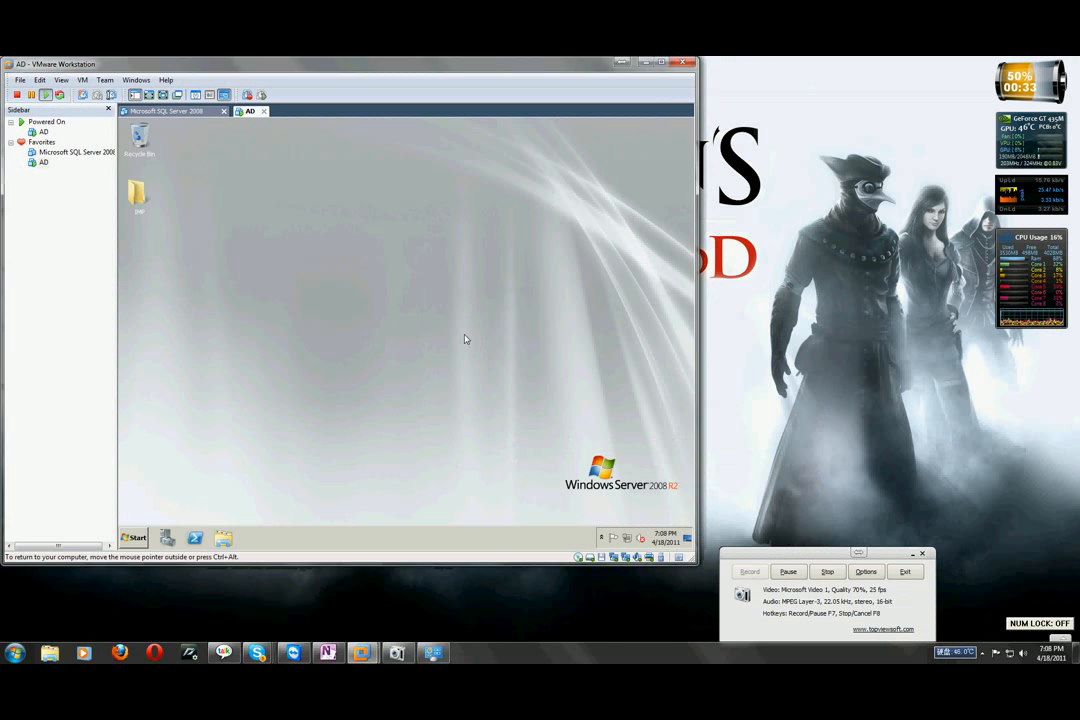
pyautogui.click(163, 95)
pyautogui.rightClick(507, 367)
pyautogui.click(512, 388)
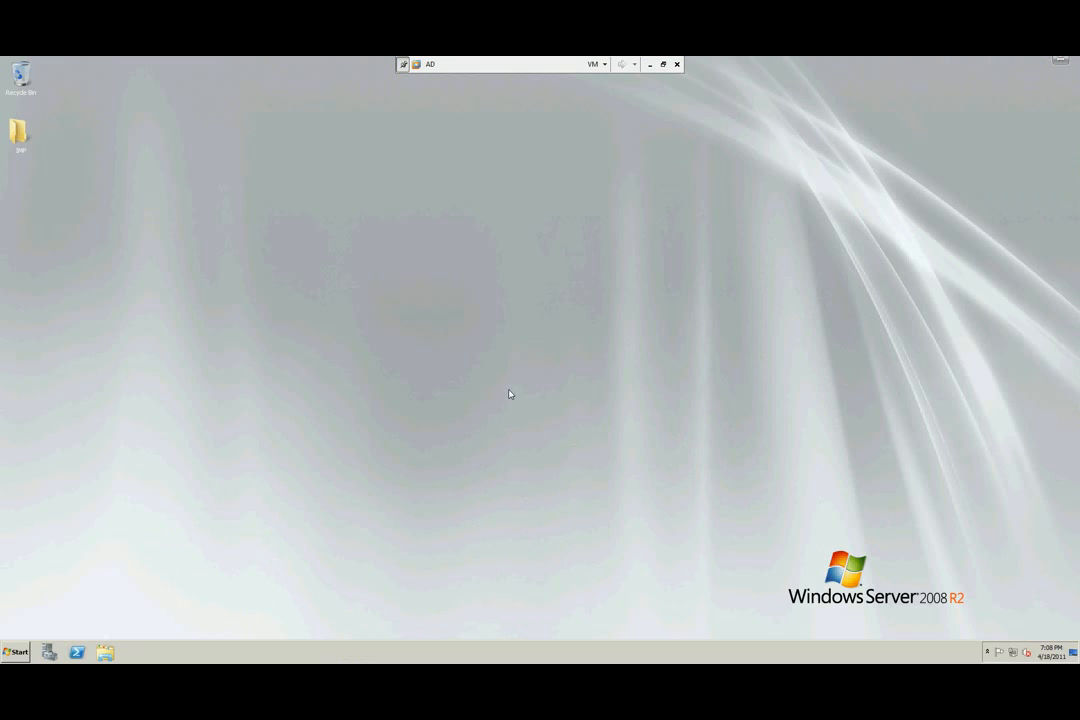
# Open Server Manager in the virtual machine and maximize its window
pyautogui.click(5, 652)
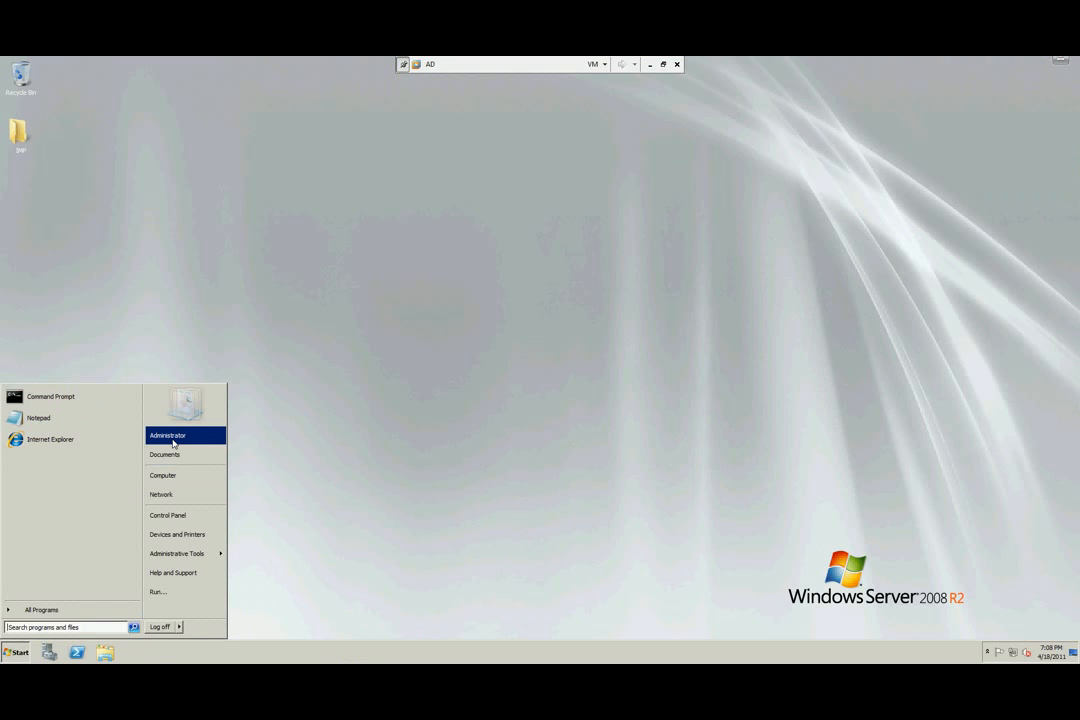
pyautogui.click(313, 470)
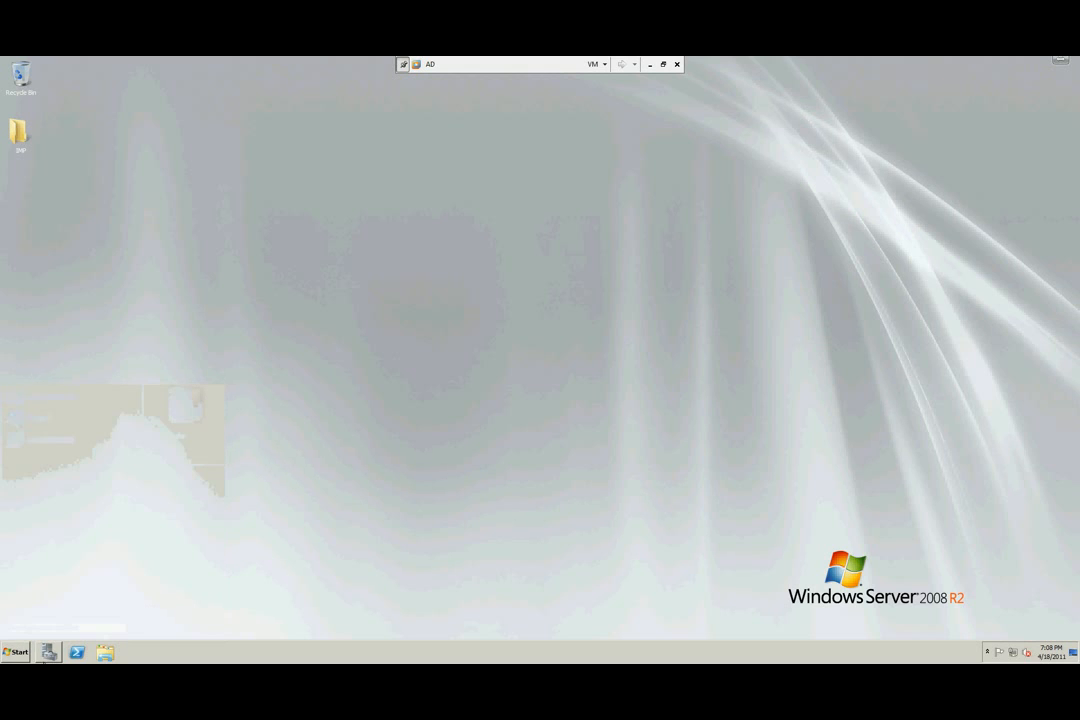
pyautogui.click(48, 652)
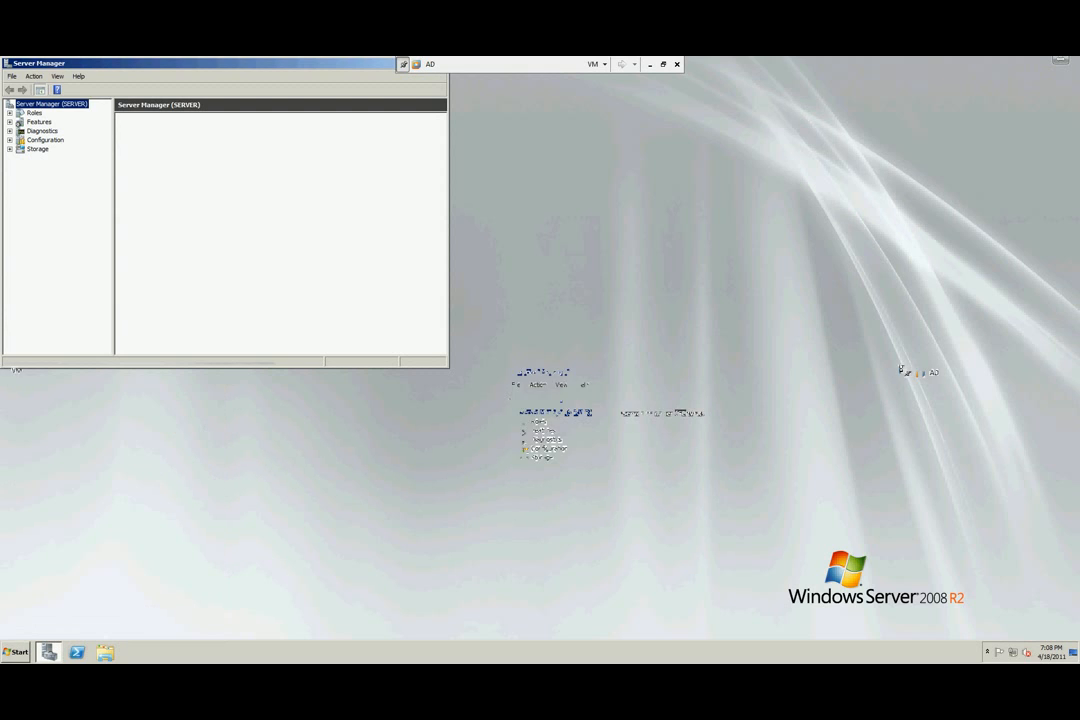
pyautogui.doubleClick(366, 63)
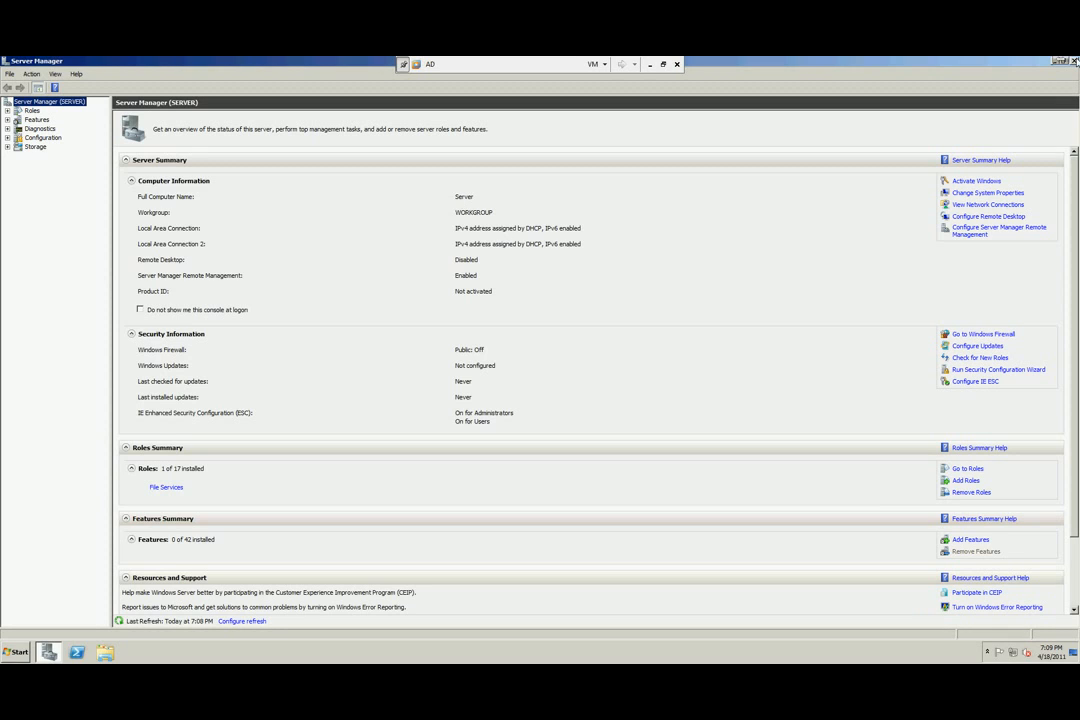
# Go to the Network and Sharing Center and open the TCP/IPv4 properties of Local Area Connection 2
pyautogui.press('Num_Lock')
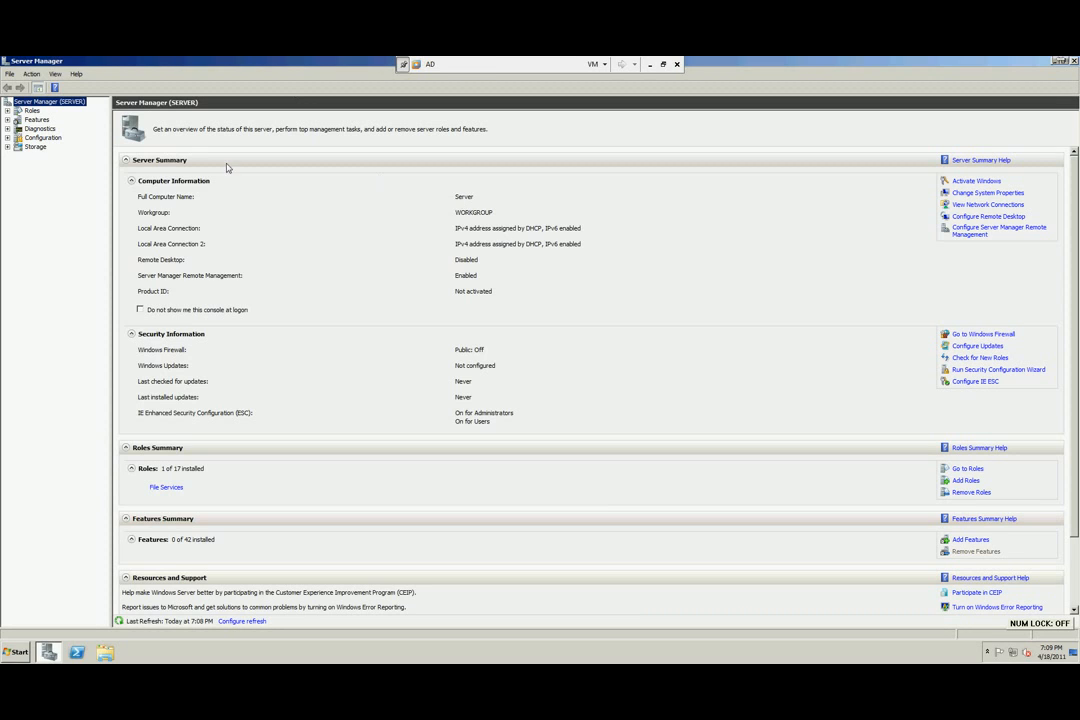
pyautogui.click(1012, 652)
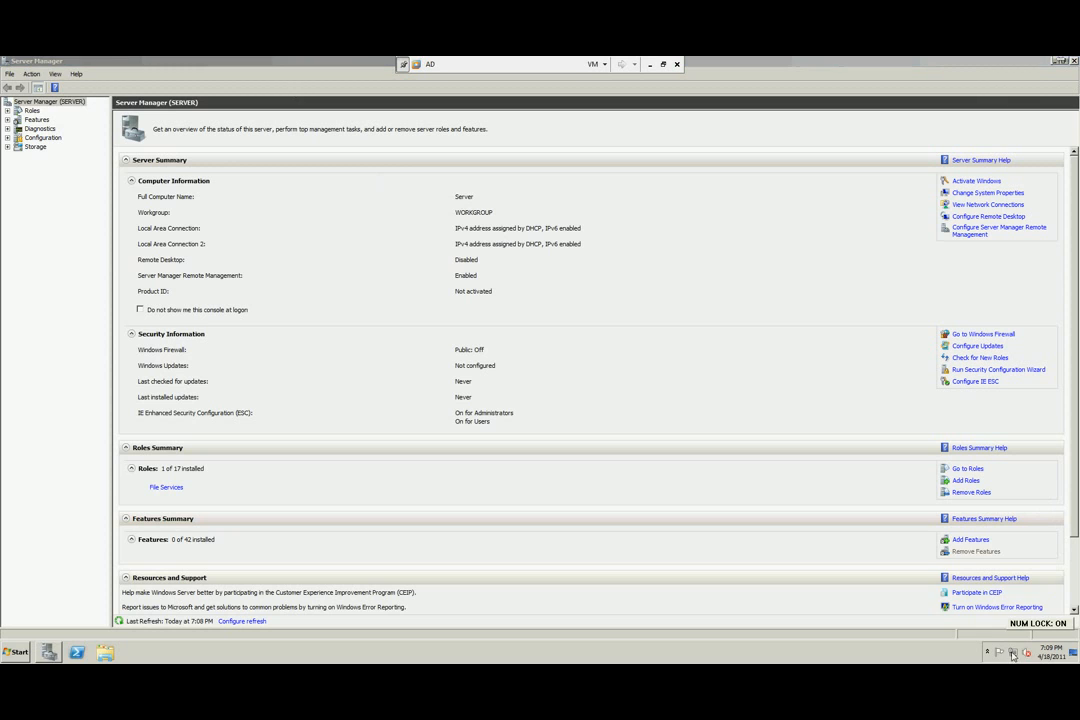
pyautogui.press('Num_Lock')
pyautogui.click(1005, 628)
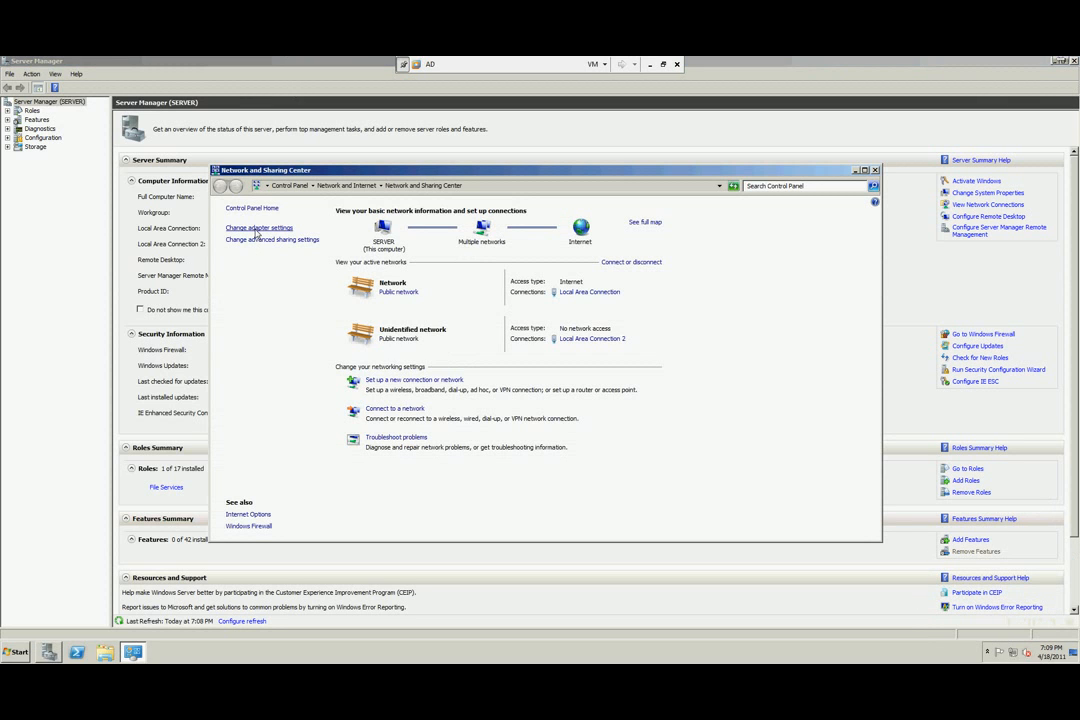
pyautogui.click(586, 342)
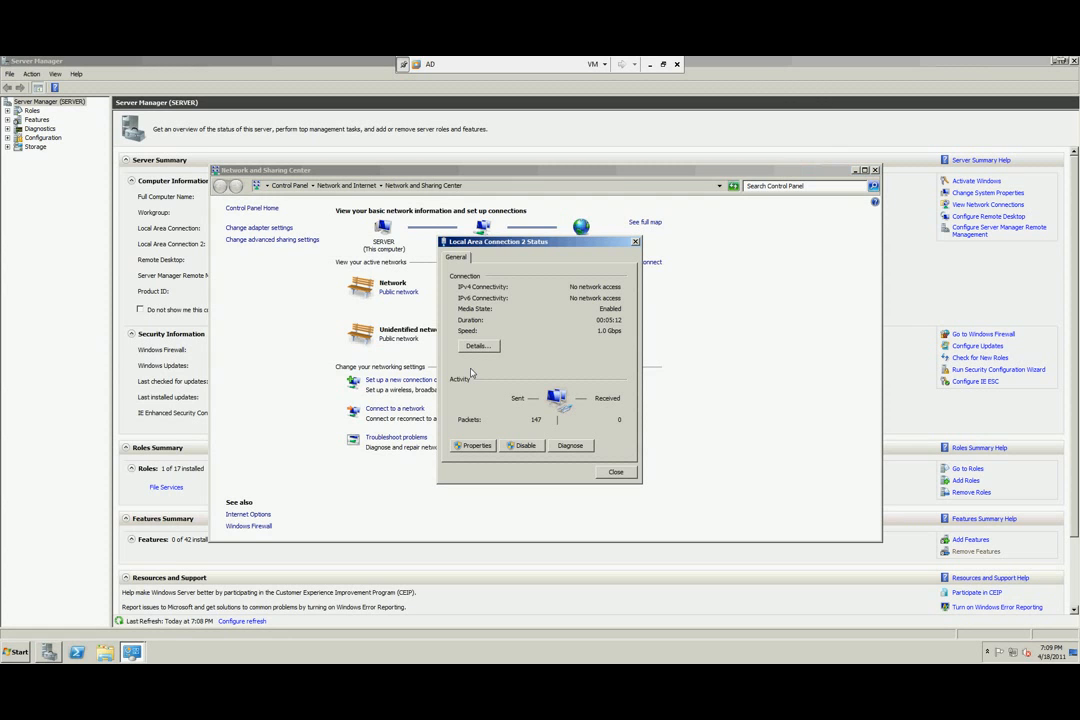
pyautogui.click(474, 452)
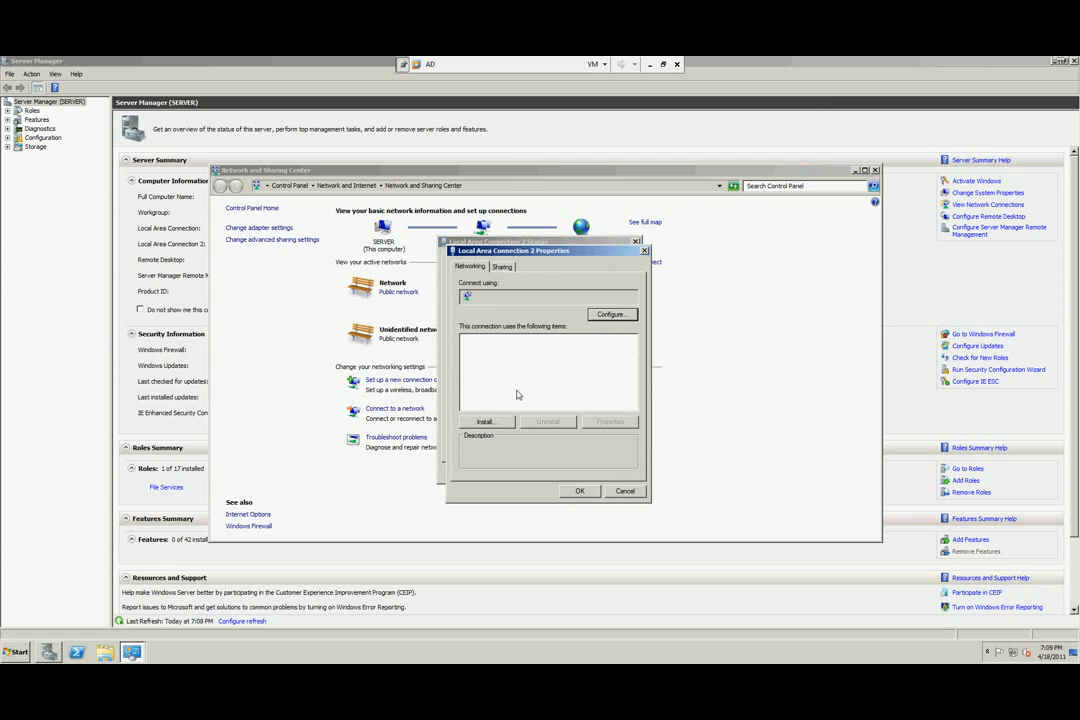
pyautogui.doubleClick(533, 381)
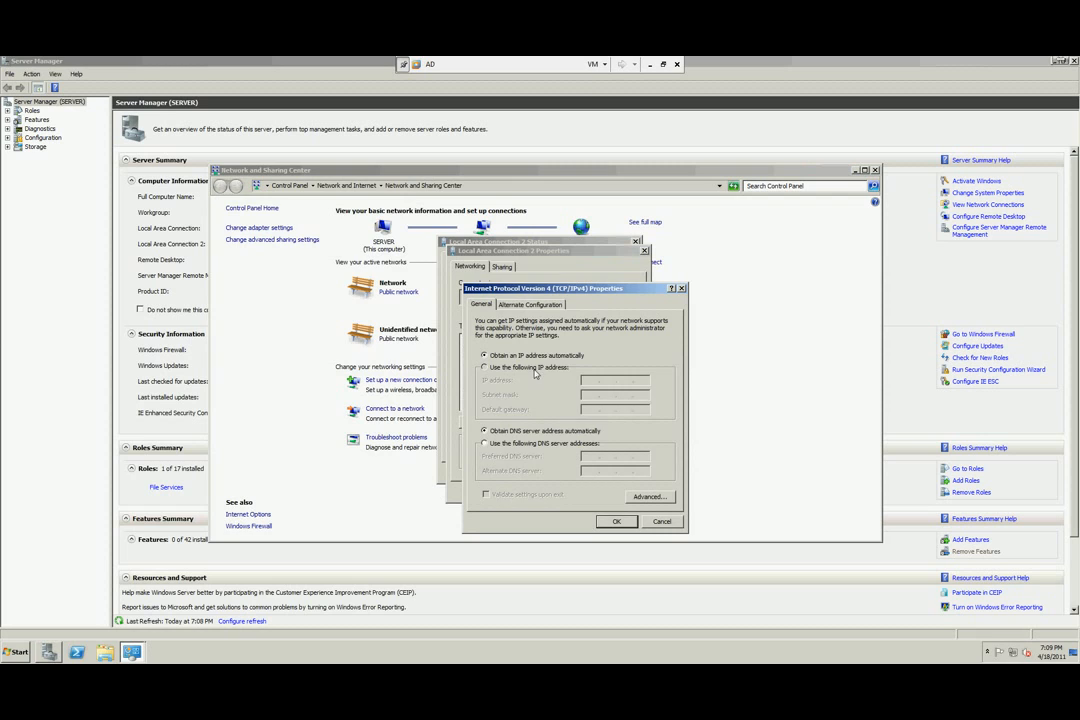
# Assign Local Area Connection 2 a static IPv4 address in the 192.168.1 range, apply it, and close the connection's dialogs
pyautogui.click(535, 367)
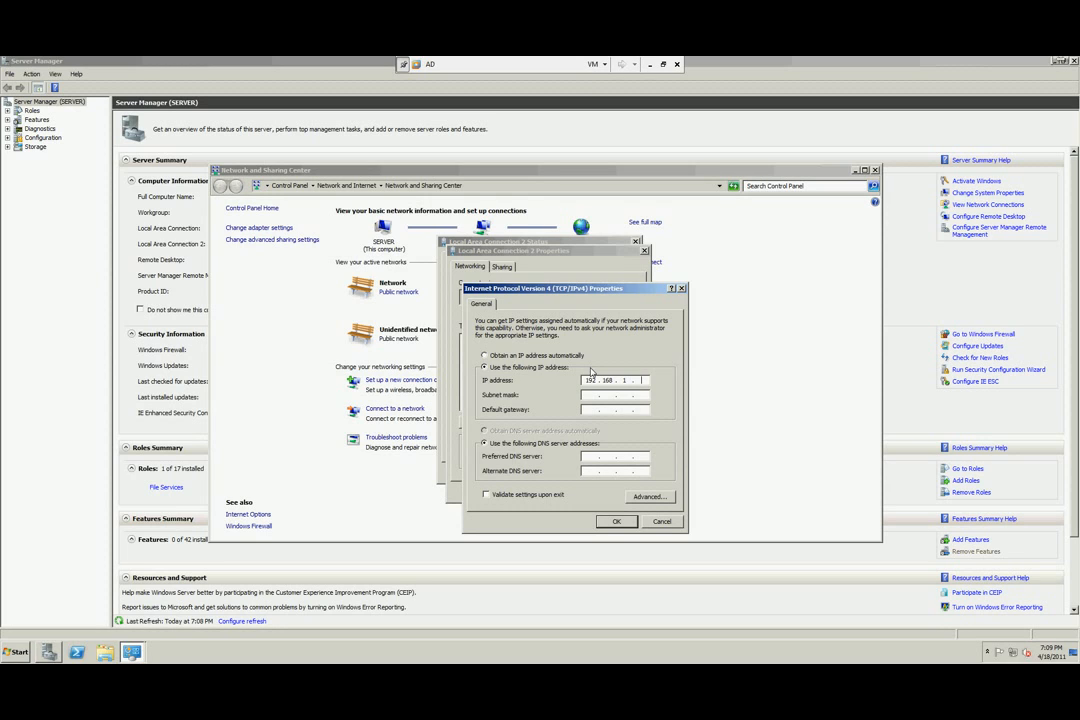
pyautogui.press('Tab')
pyautogui.press('Tab')
pyautogui.click(616, 521)
pyautogui.click(601, 494)
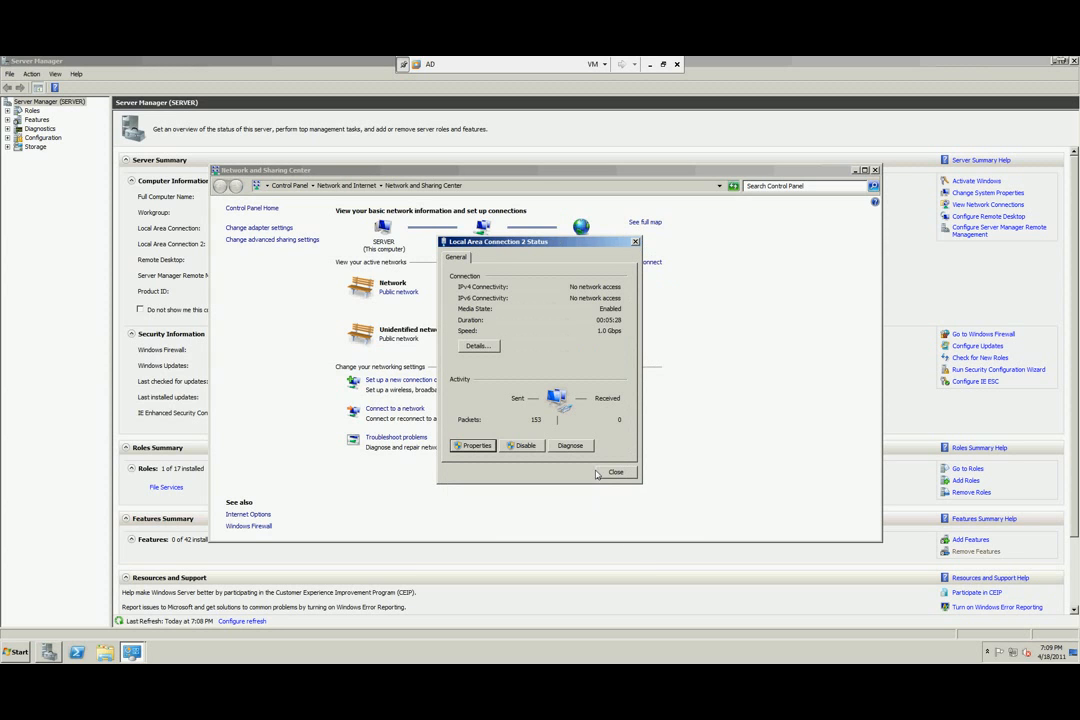
pyautogui.click(616, 472)
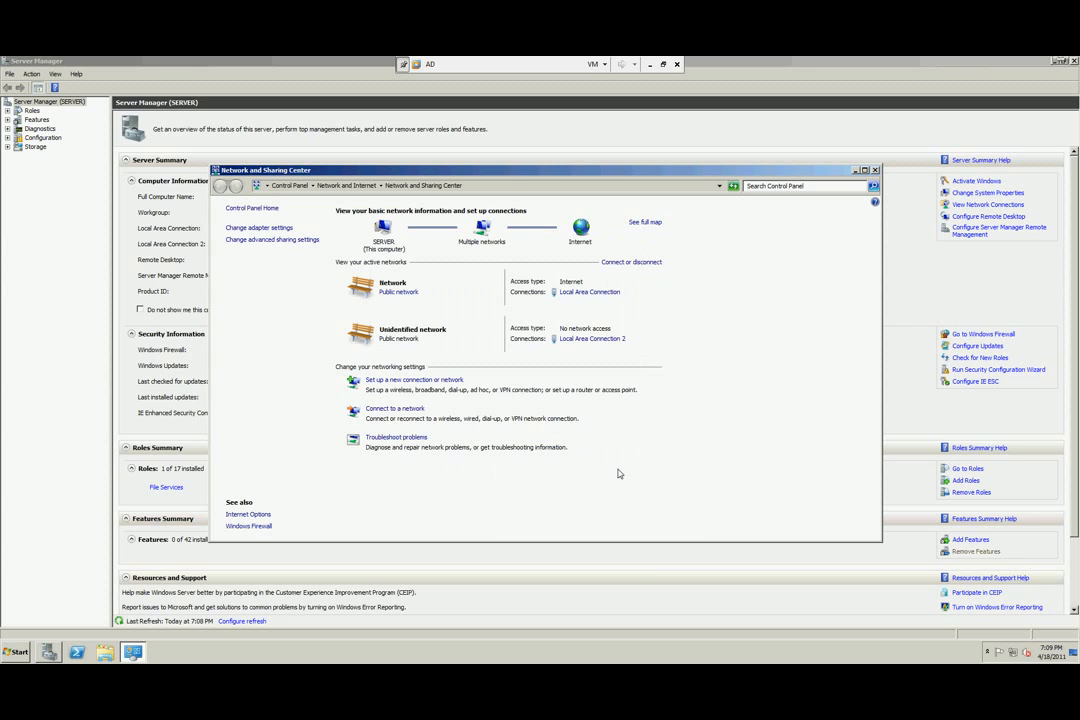
# Rename Local Area Connection 2 to LAN in the adapter settings
pyautogui.click(259, 229)
pyautogui.click(398, 231)
pyautogui.rightClick(396, 230)
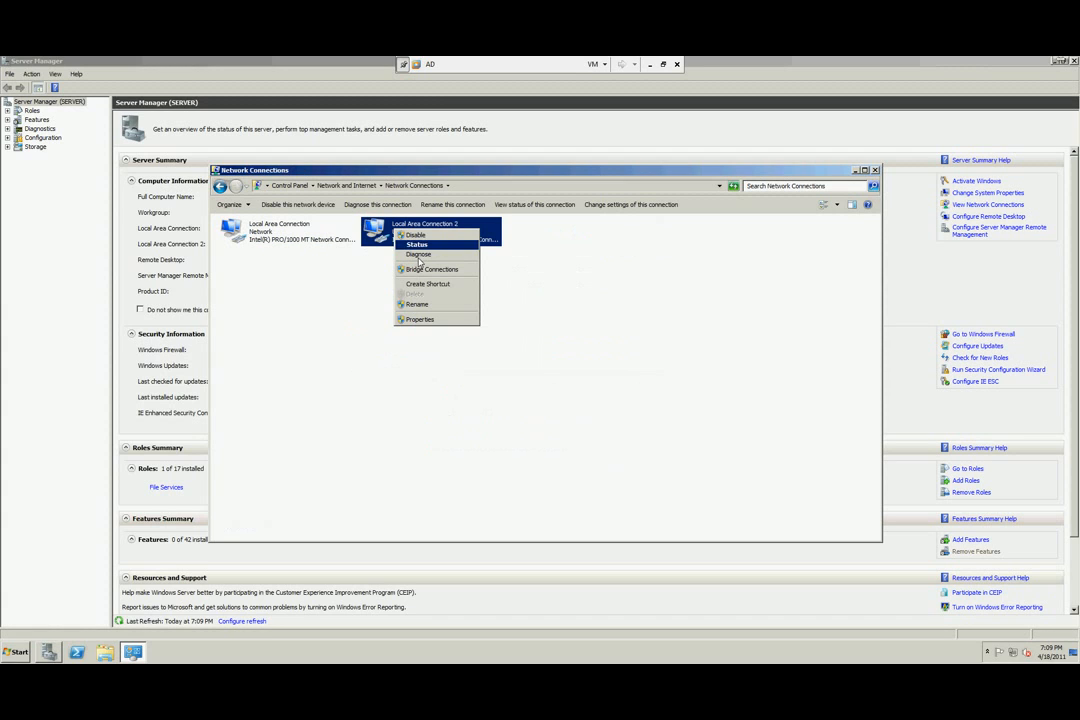
pyautogui.click(436, 304)
pyautogui.write('LAN')
pyautogui.click(436, 306)
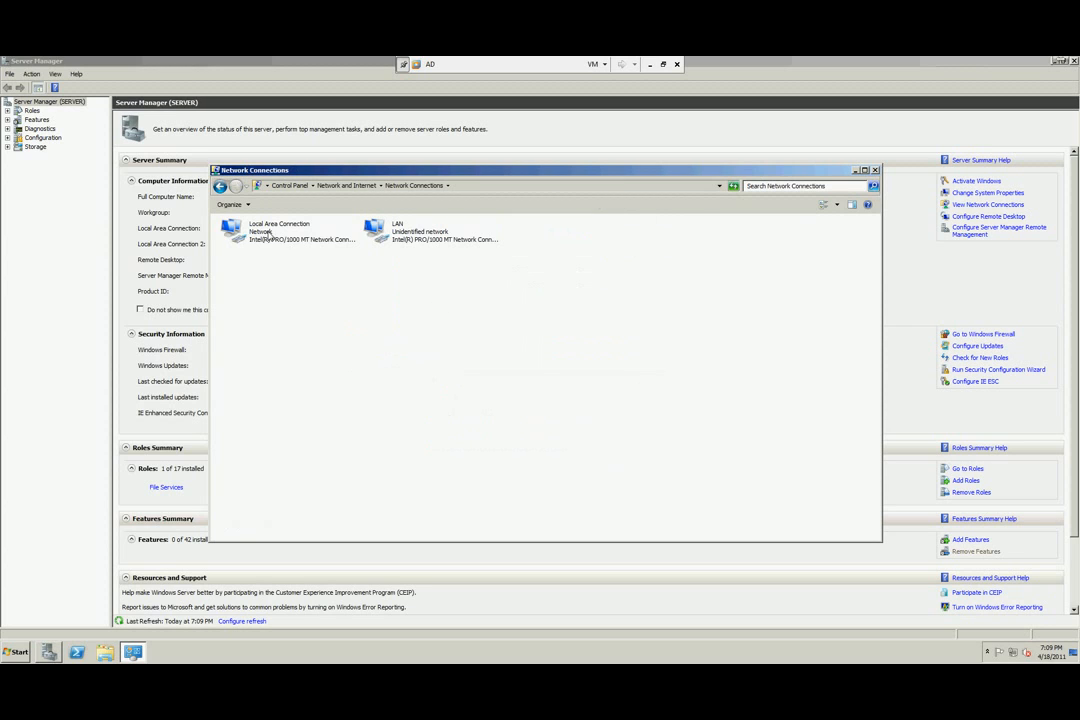
# Rename the Local Area Connection adapter to Internet, and close the Network Connections and Server Manager windows
pyautogui.rightClick(266, 230)
pyautogui.click(284, 307)
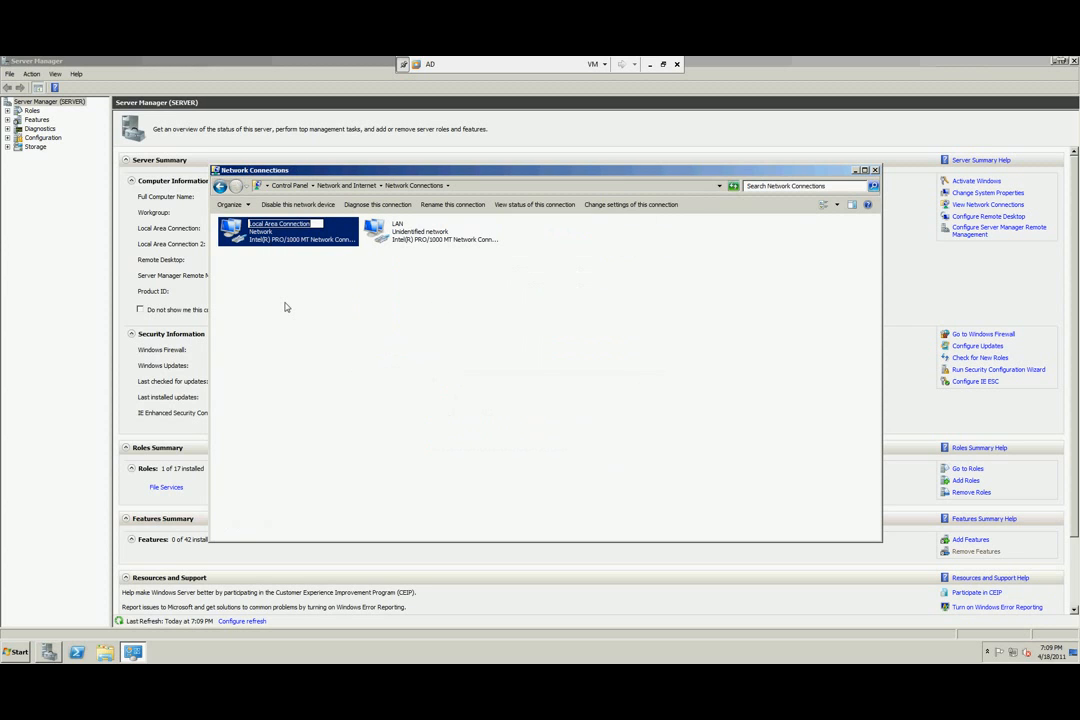
pyautogui.write('NAT')
pyautogui.write('ernet')
pyautogui.click(440, 274)
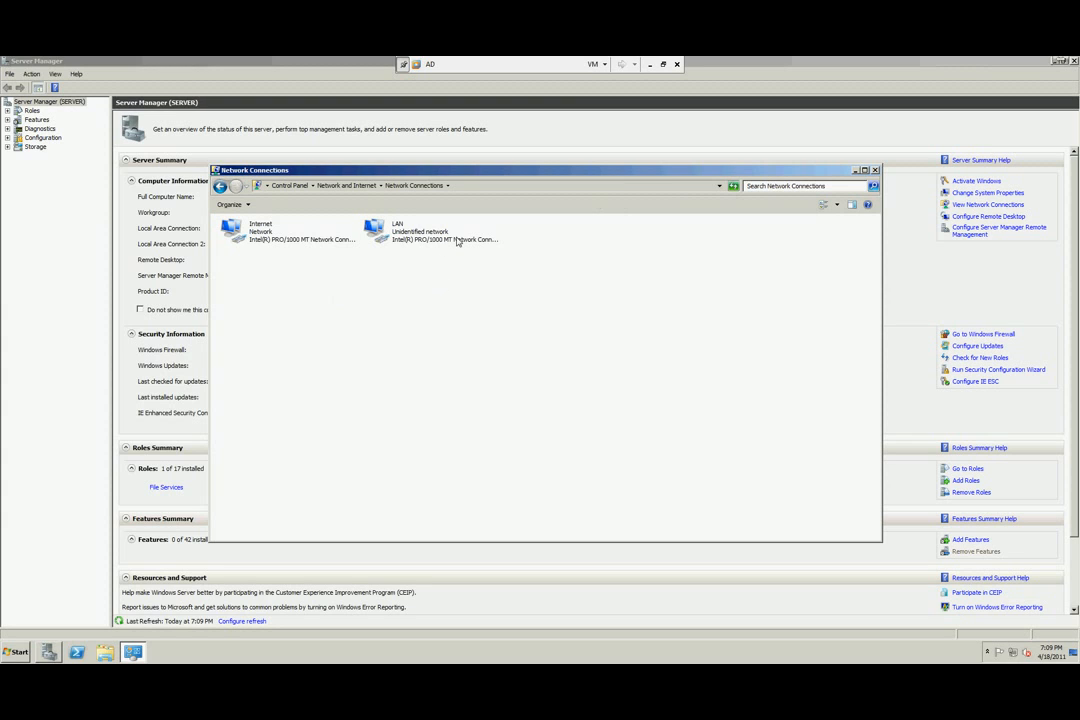
pyautogui.click(875, 170)
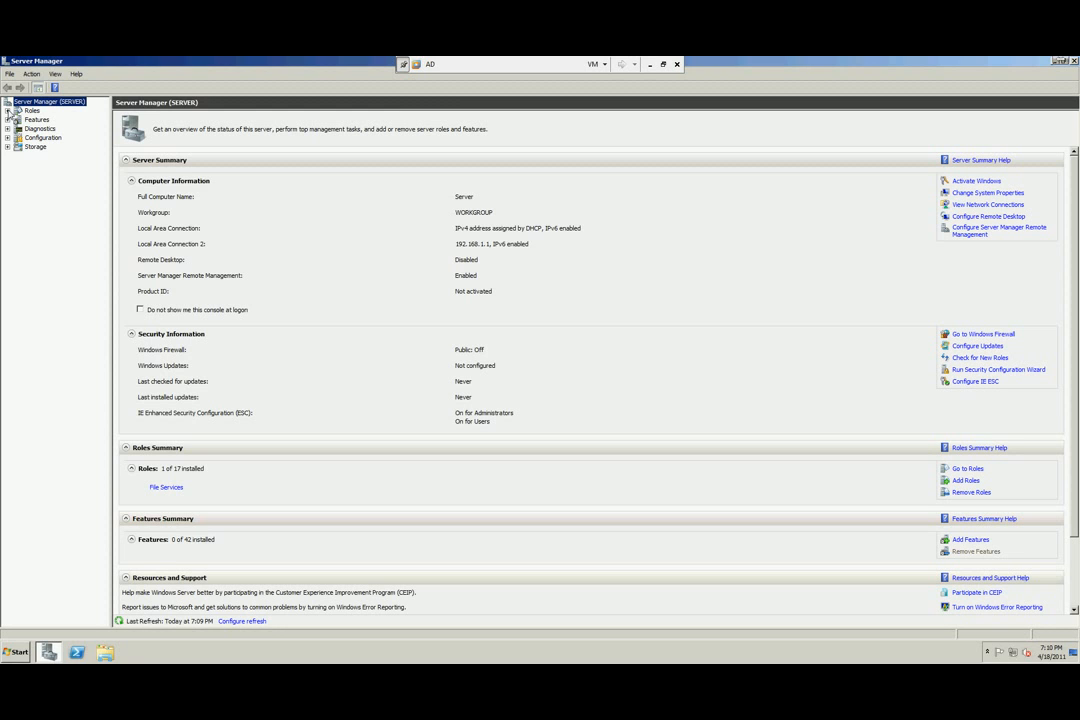
pyautogui.click(1074, 61)
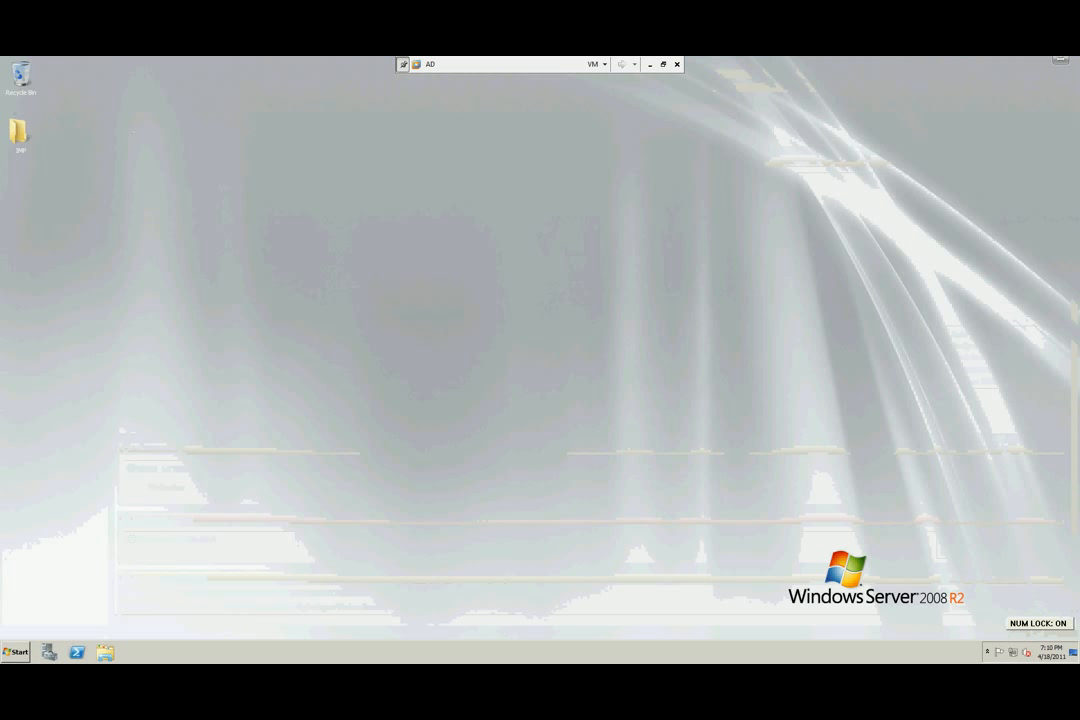
# View the computer's system properties, including its Windows edition, memory and workgroup settings, and close the window
pyautogui.press('super')
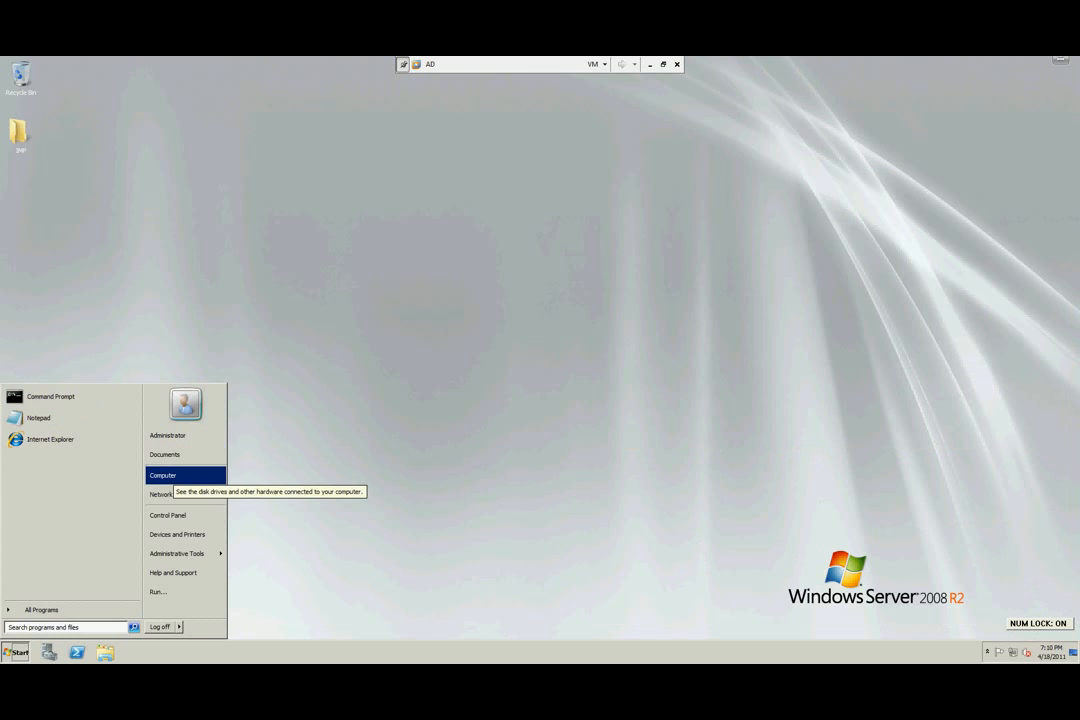
pyautogui.rightClick(177, 478)
pyautogui.press('Down')
pyautogui.press('Down')
pyautogui.press('Down')
pyautogui.press('Down')
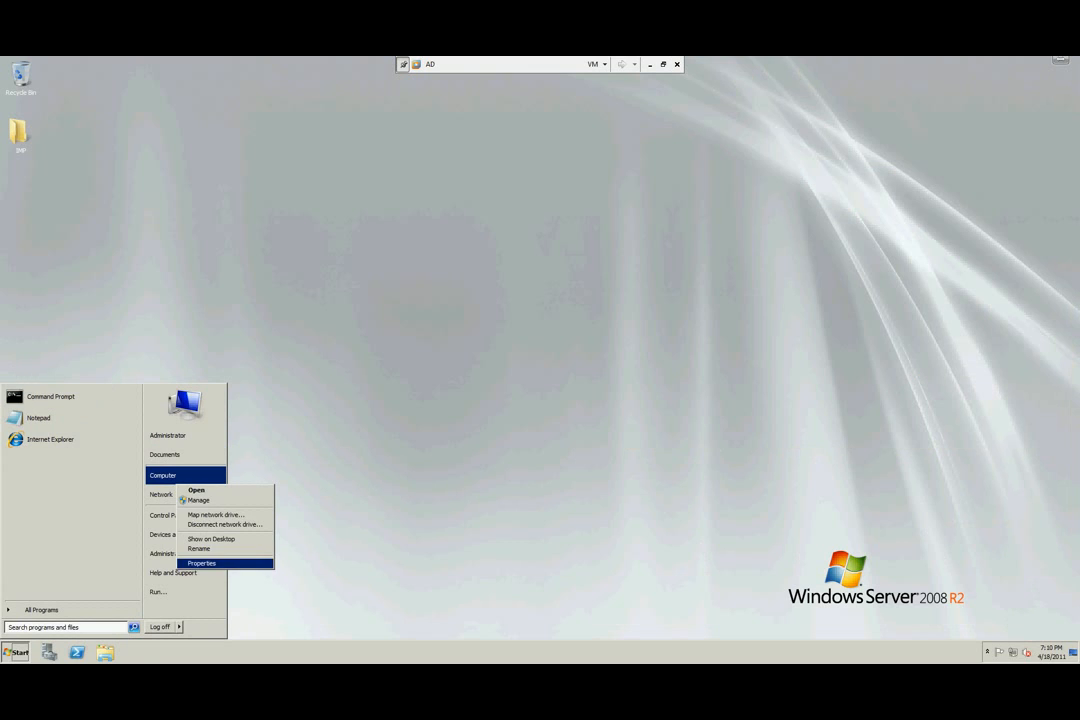
pyautogui.press('Return')
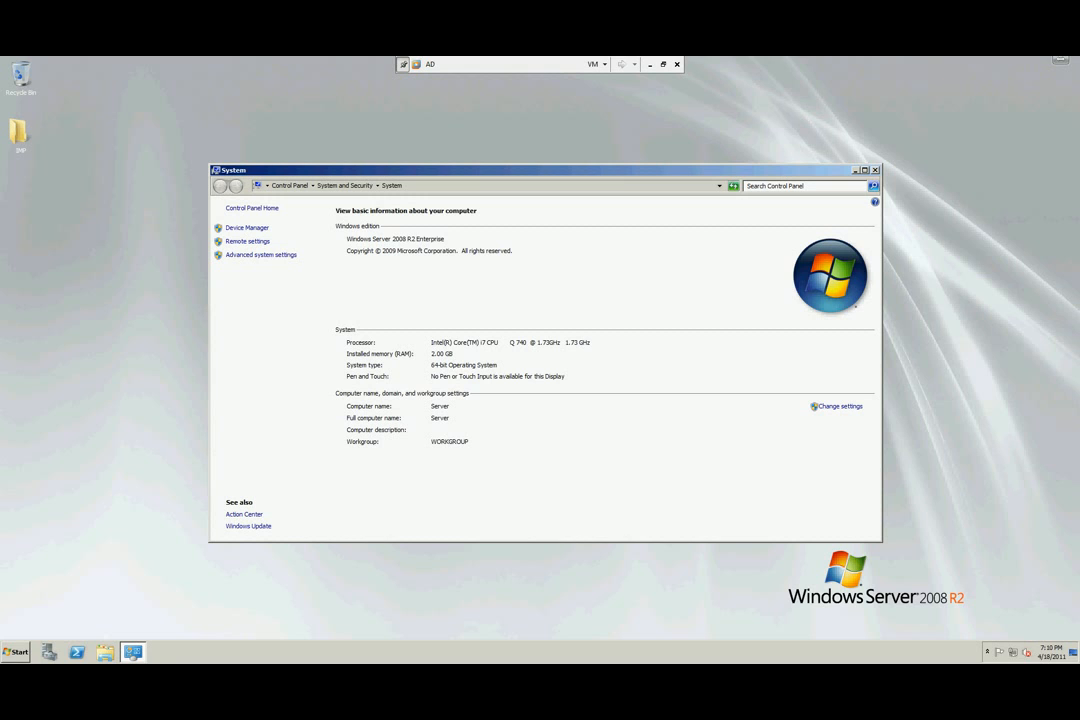
pyautogui.hotkey('alt', 'F4')
# Check the file system and capacity in the properties of Local Disk (C:), and close the Computer window
pyautogui.press('super')
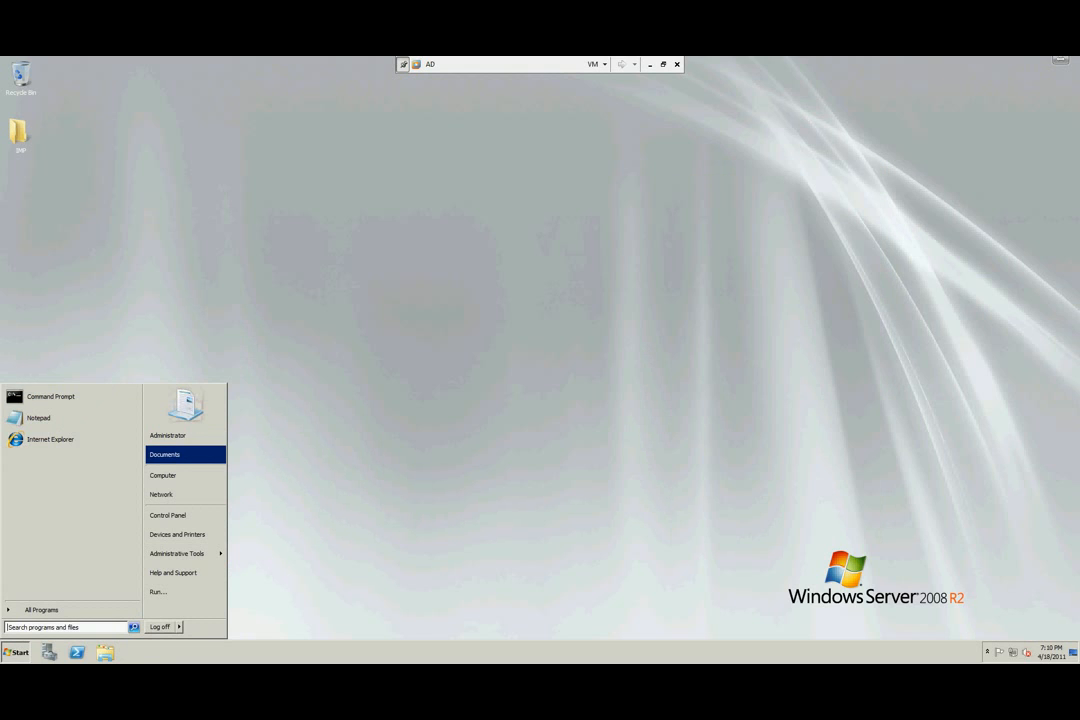
pyautogui.press('Down')
pyautogui.press('Return')
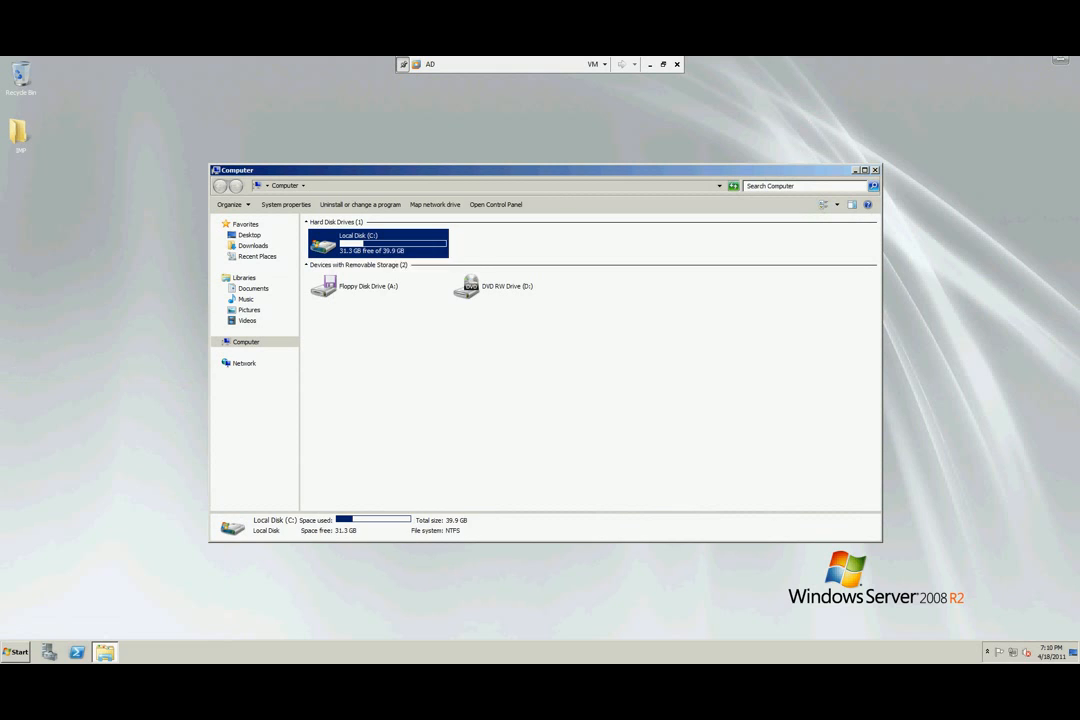
pyautogui.rightClick(376, 247)
pyautogui.click(402, 371)
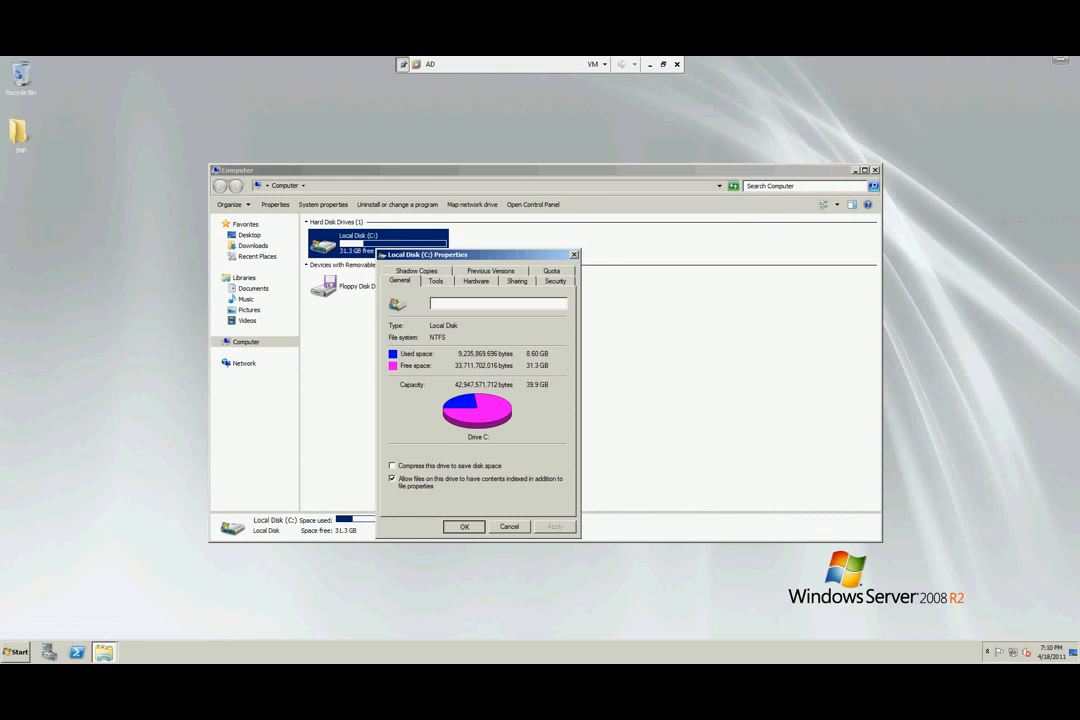
pyautogui.press('Escape')
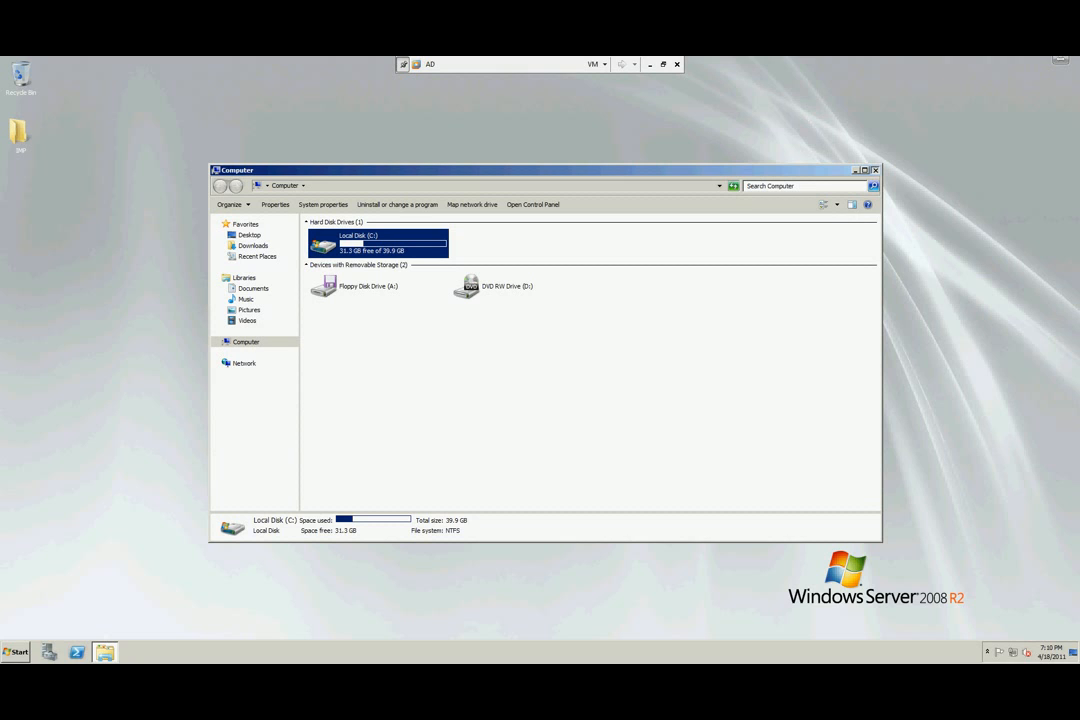
pyautogui.hotkey('alt', 'F4')
pyautogui.rightClick(321, 377)
pyautogui.click(345, 405)
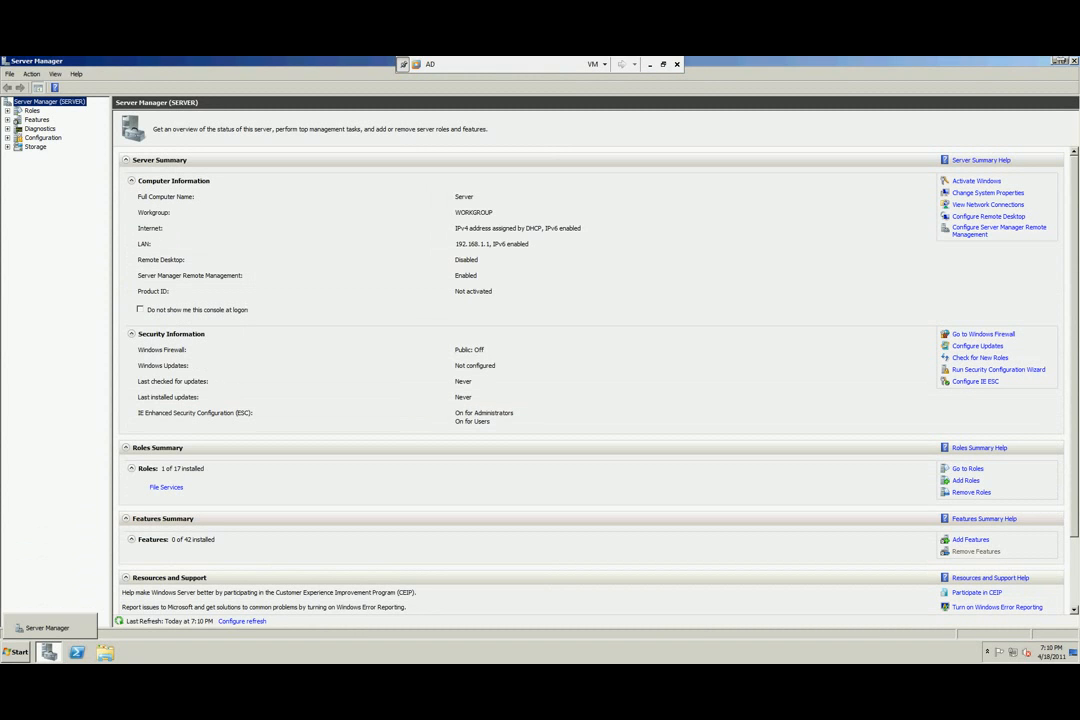
# Start adding a server role and select Active Directory Domain Services, including its required .NET Framework 3.5.1 features
pyautogui.click(8, 111)
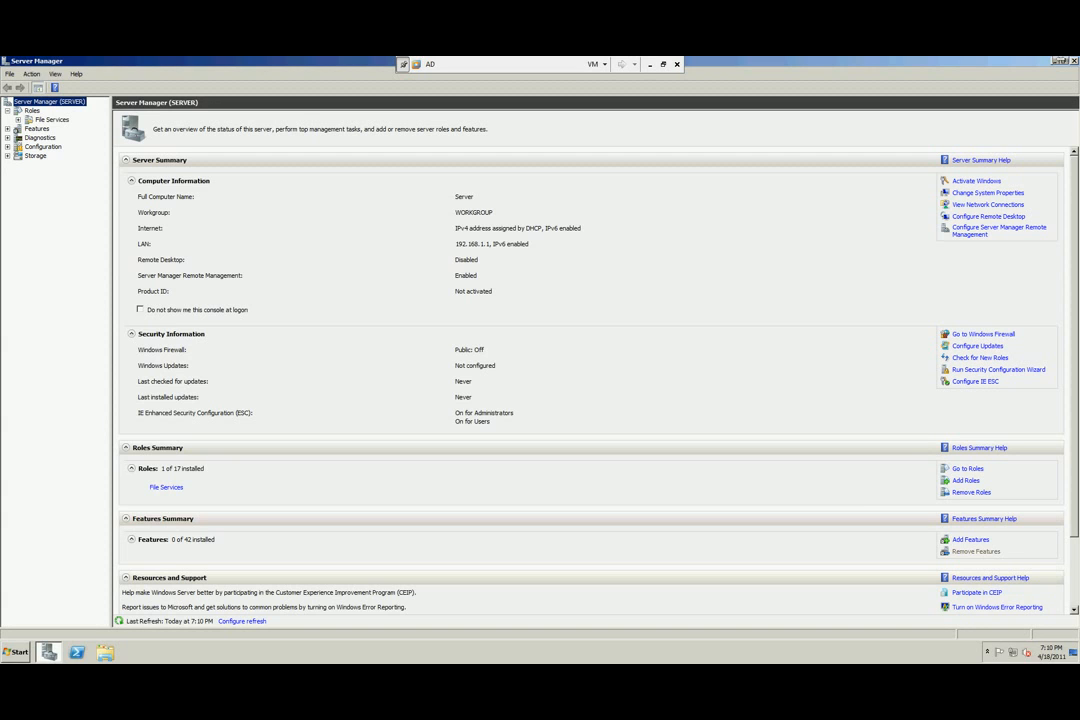
pyautogui.click(32, 111)
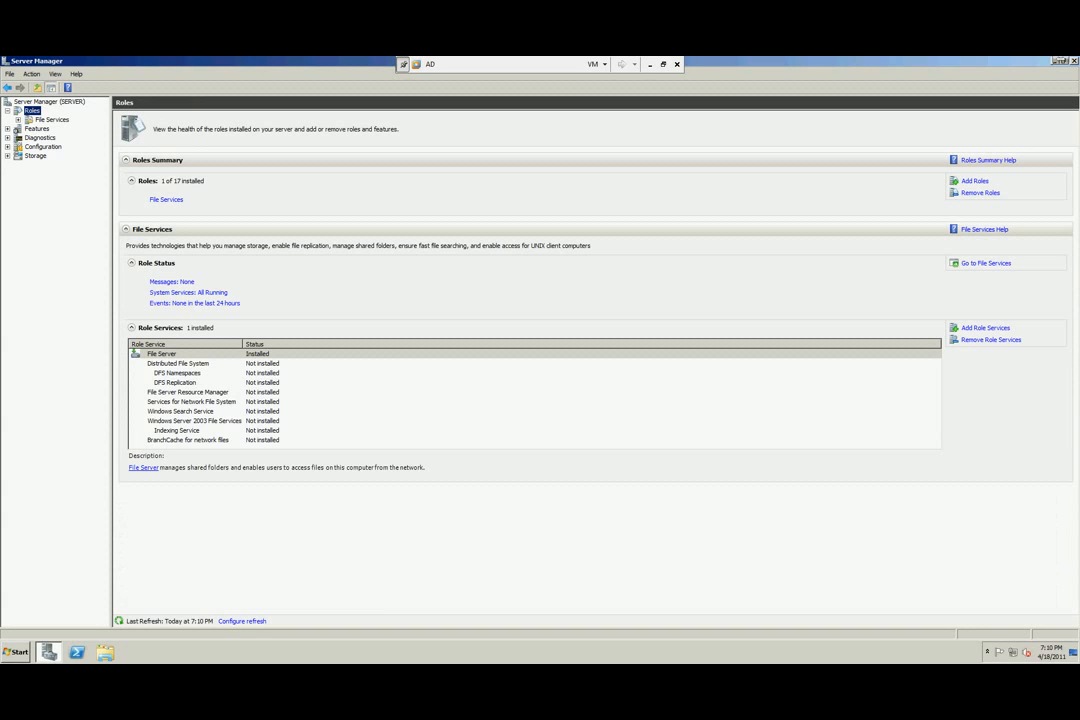
pyautogui.rightClick(32, 111)
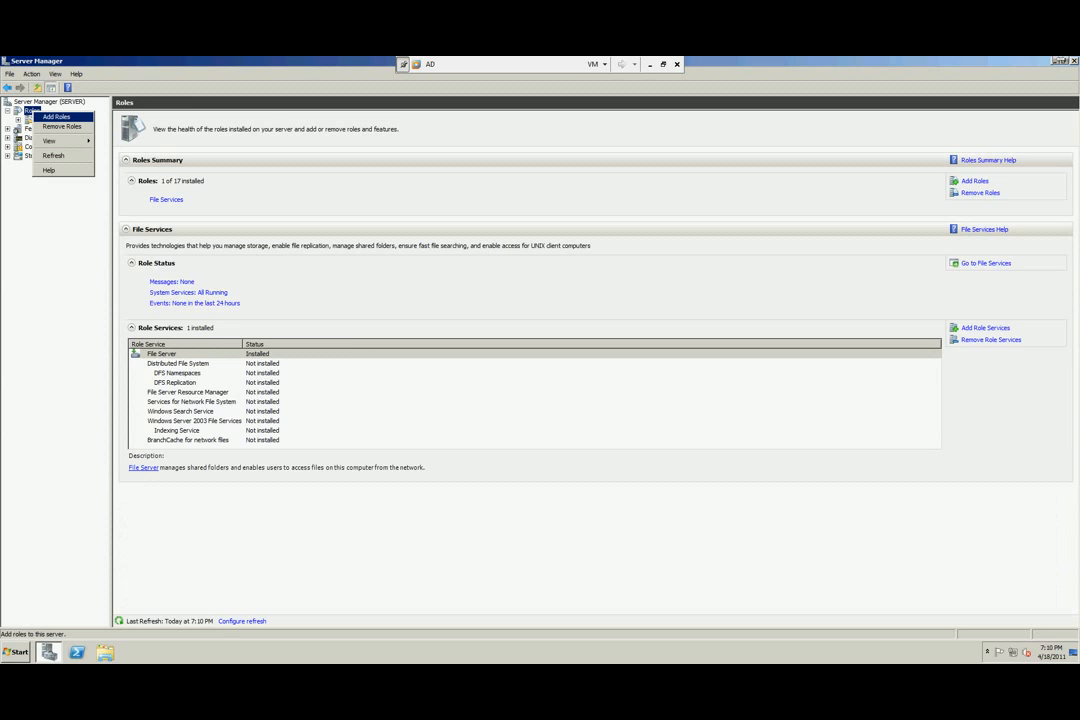
pyautogui.click(56, 117)
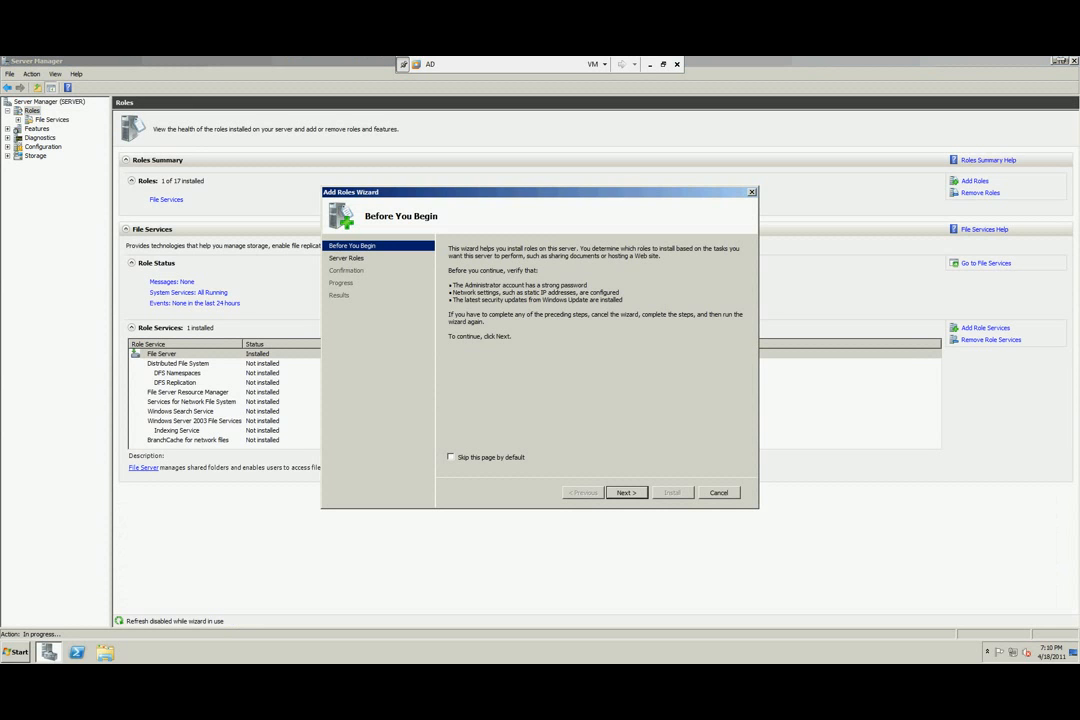
pyautogui.press('Return')
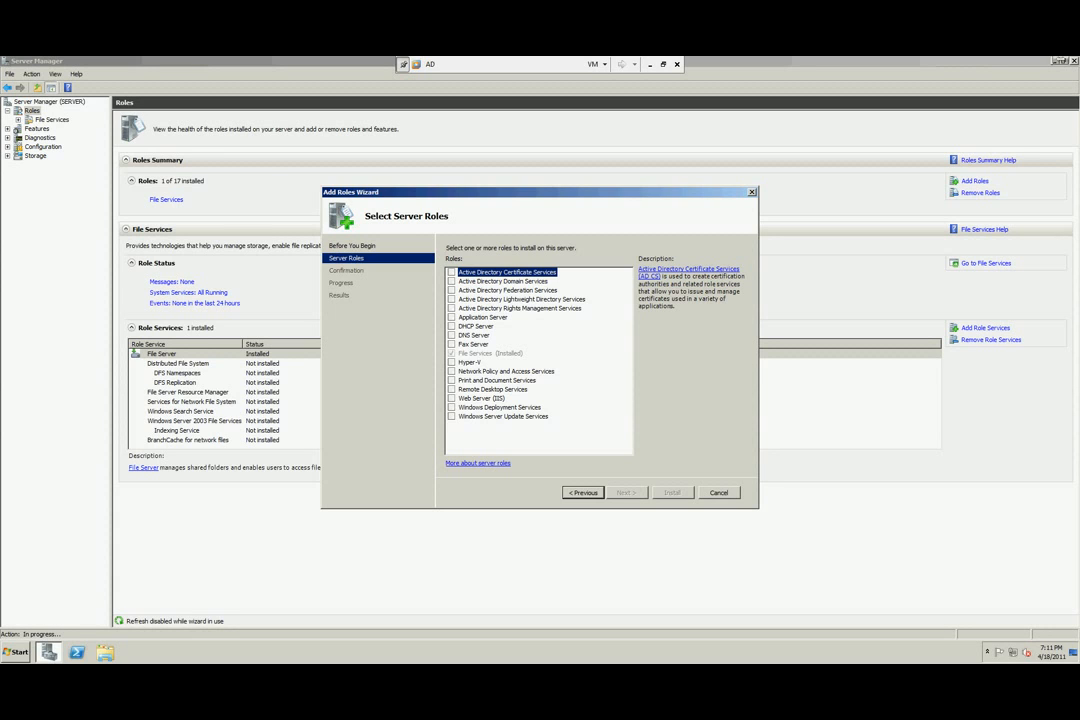
pyautogui.click(452, 281)
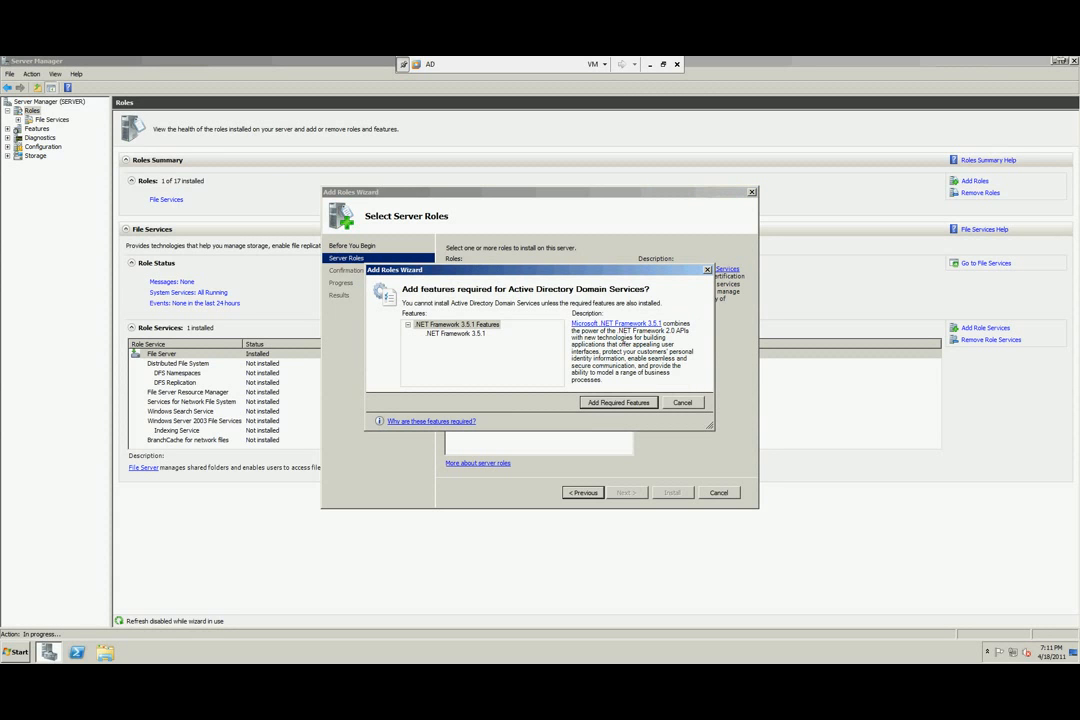
pyautogui.press('Return')
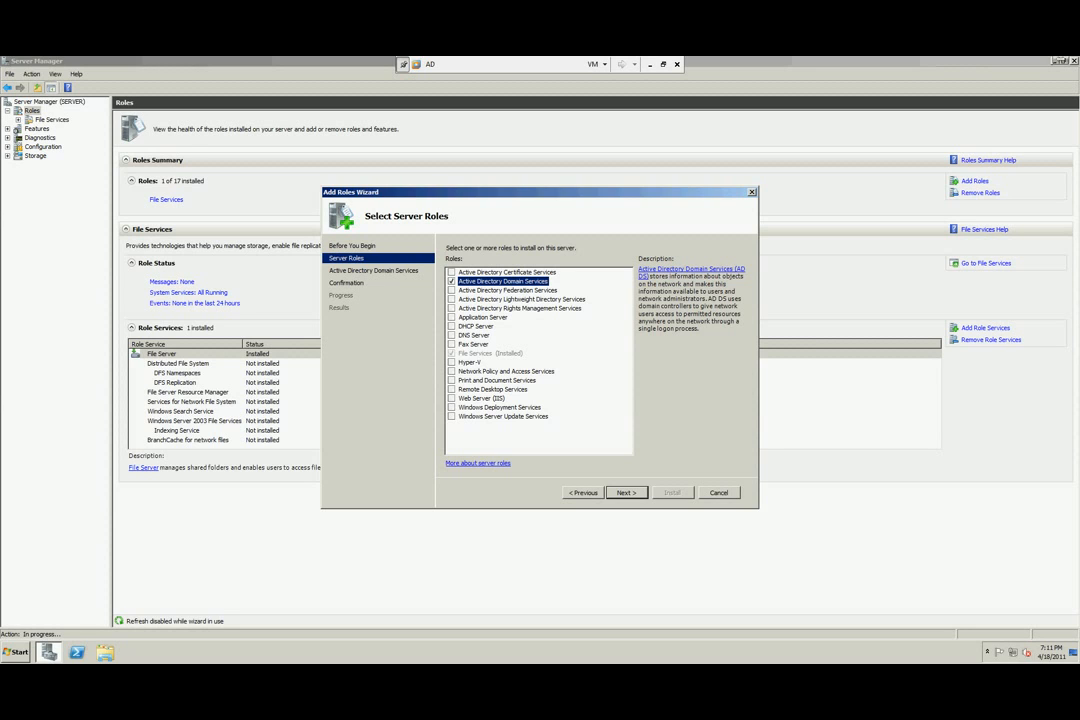
# Install the selected Active Directory Domain Services role, and close the wizard and Server Manager
pyautogui.press('Return')
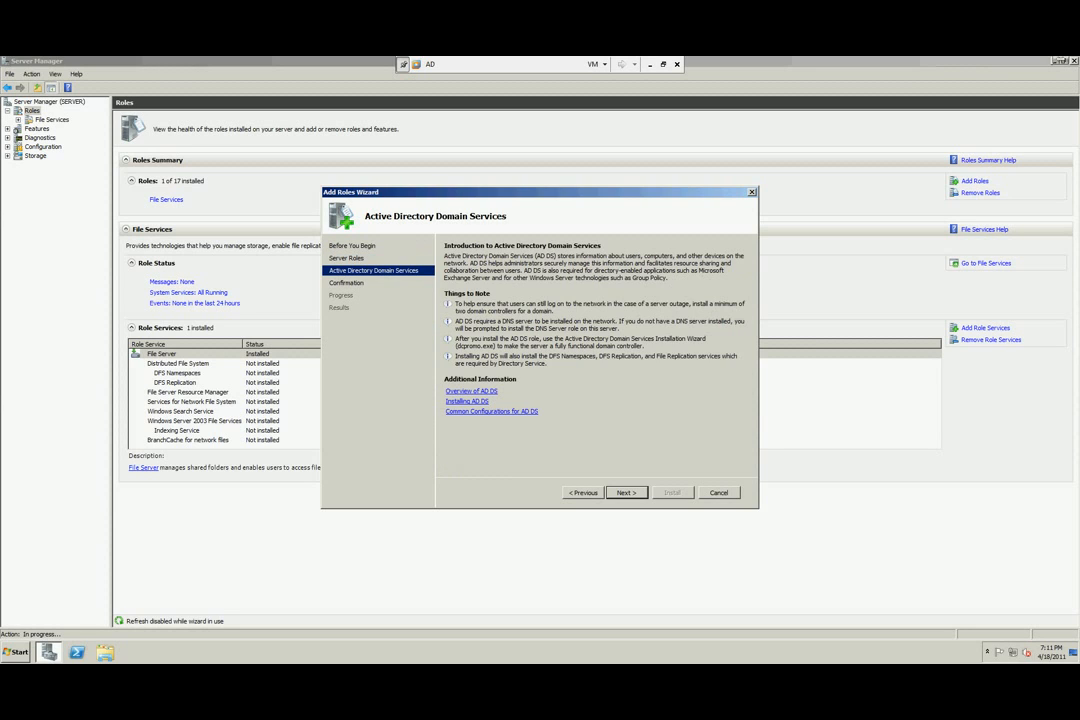
pyautogui.press('Return')
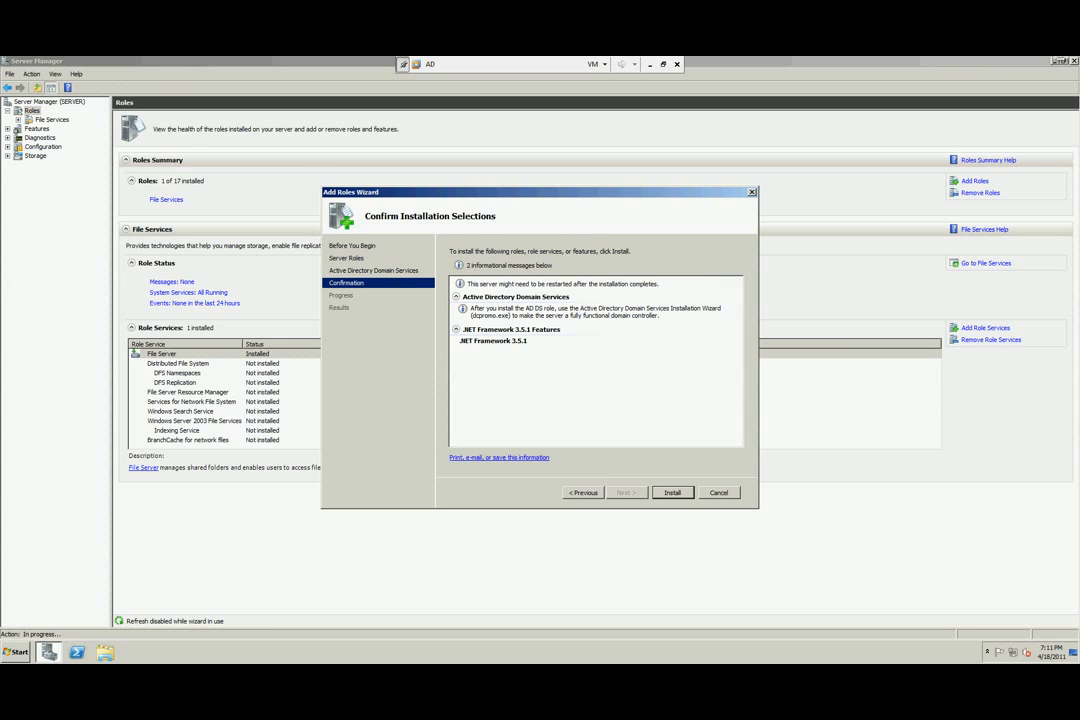
pyautogui.press('Return')
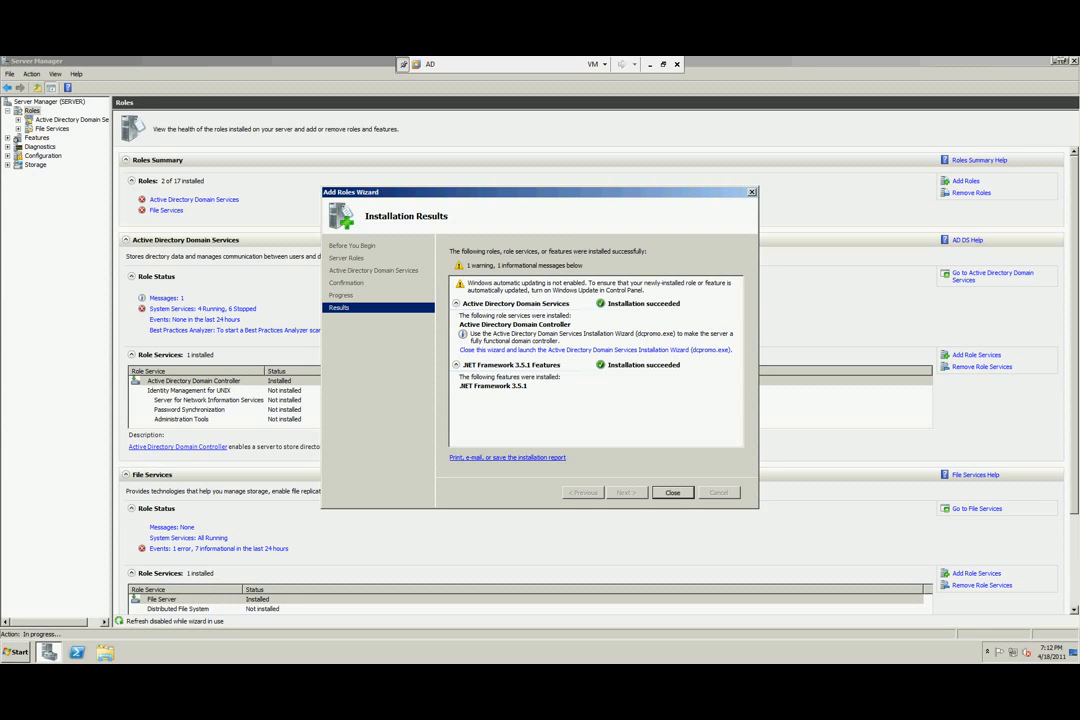
pyautogui.click(672, 492)
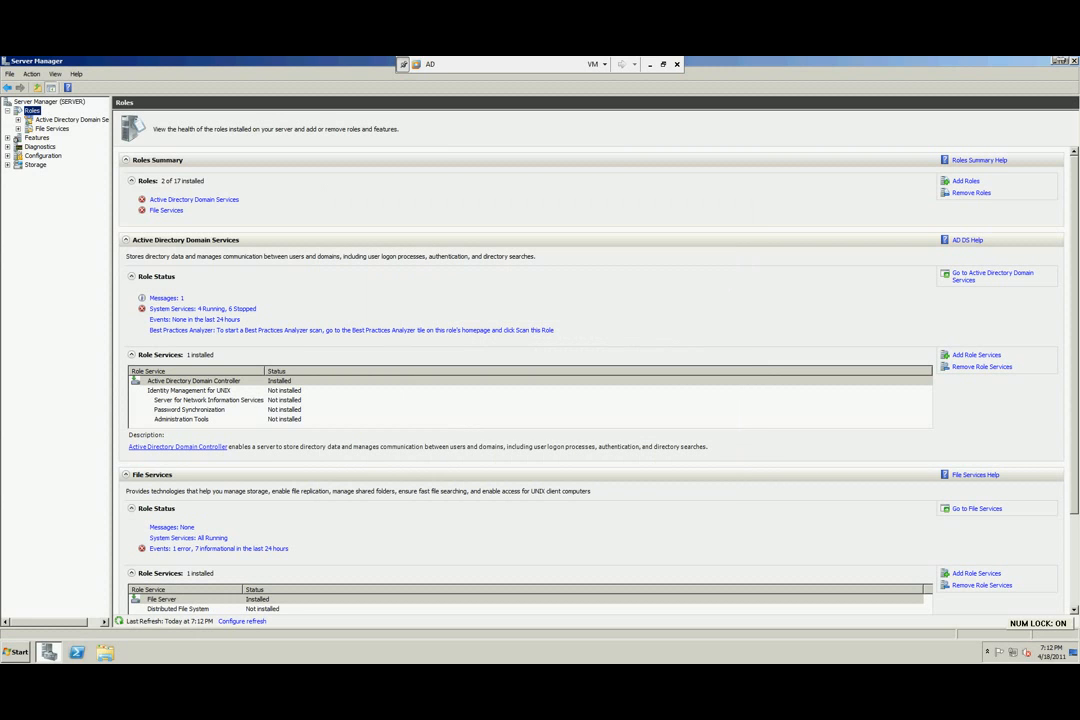
pyautogui.scroll(-1, 590, 380)
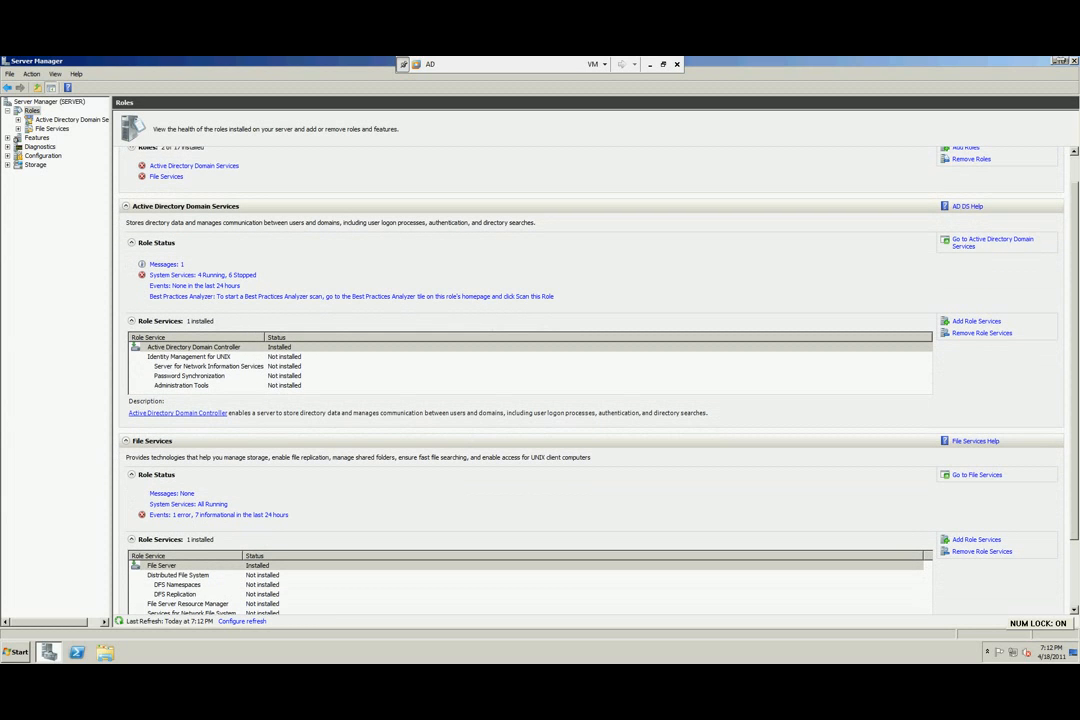
pyautogui.click(1074, 62)
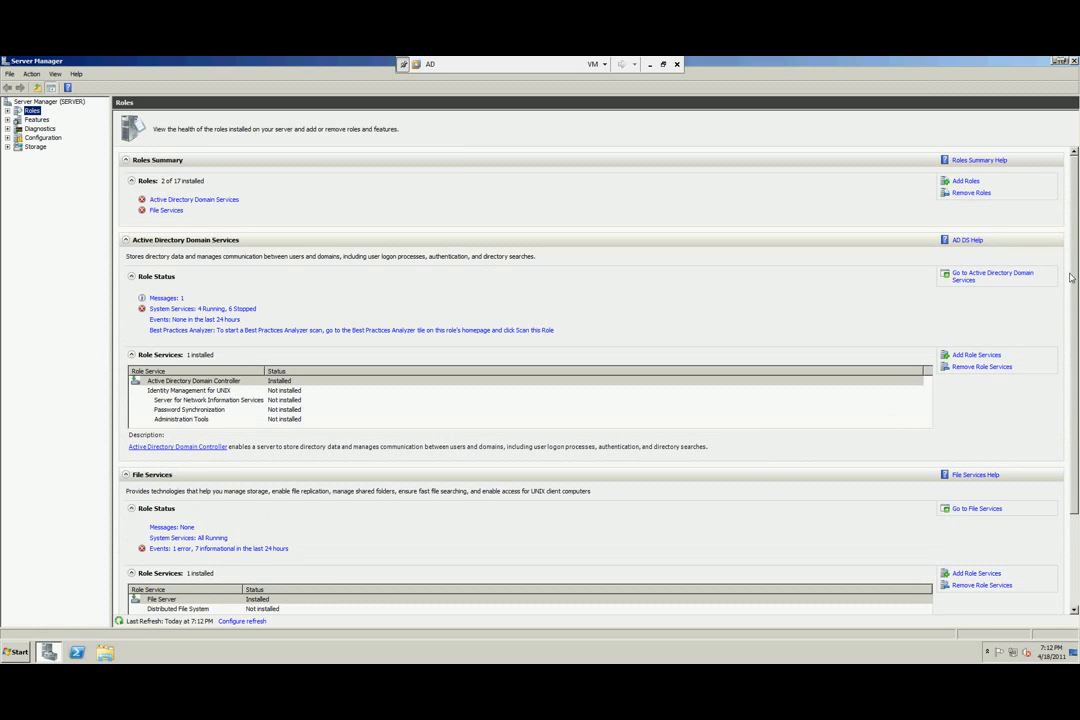
# Examine the Active Directory Domain Services role page and its Active Directory Users and Computers node, dismissing any error dialog
pyautogui.moveTo(1076, 278)
pyautogui.mouseDown()
pyautogui.moveTo(1078, 390)
pyautogui.moveTo(1075, 275)
pyautogui.mouseUp()
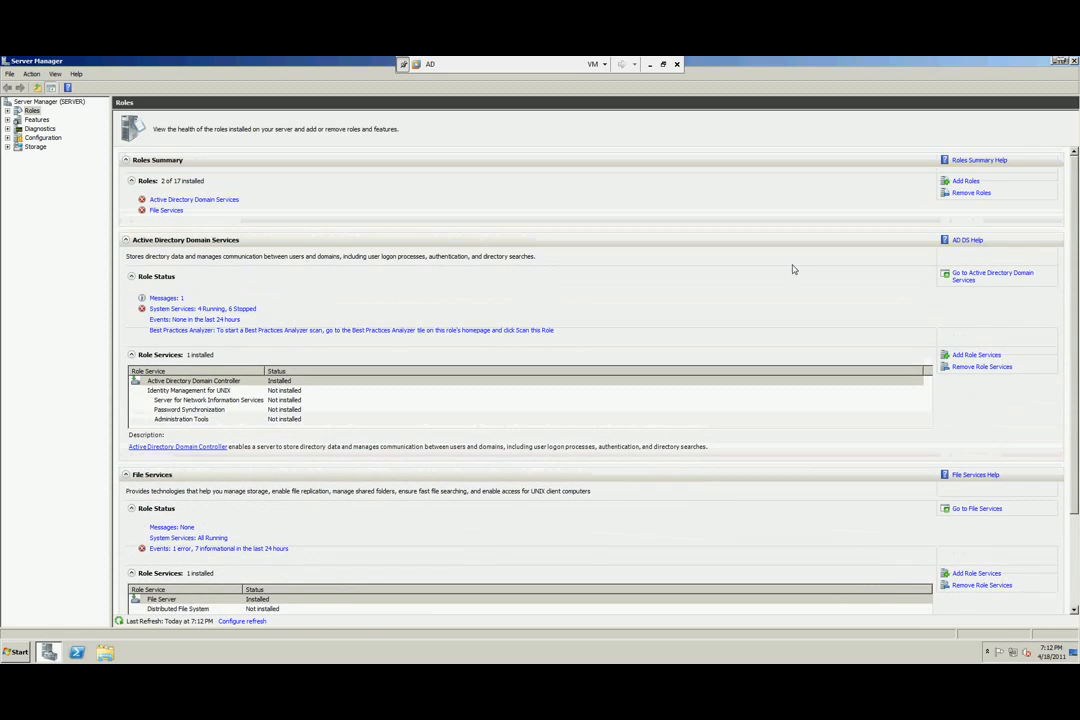
pyautogui.click(166, 200)
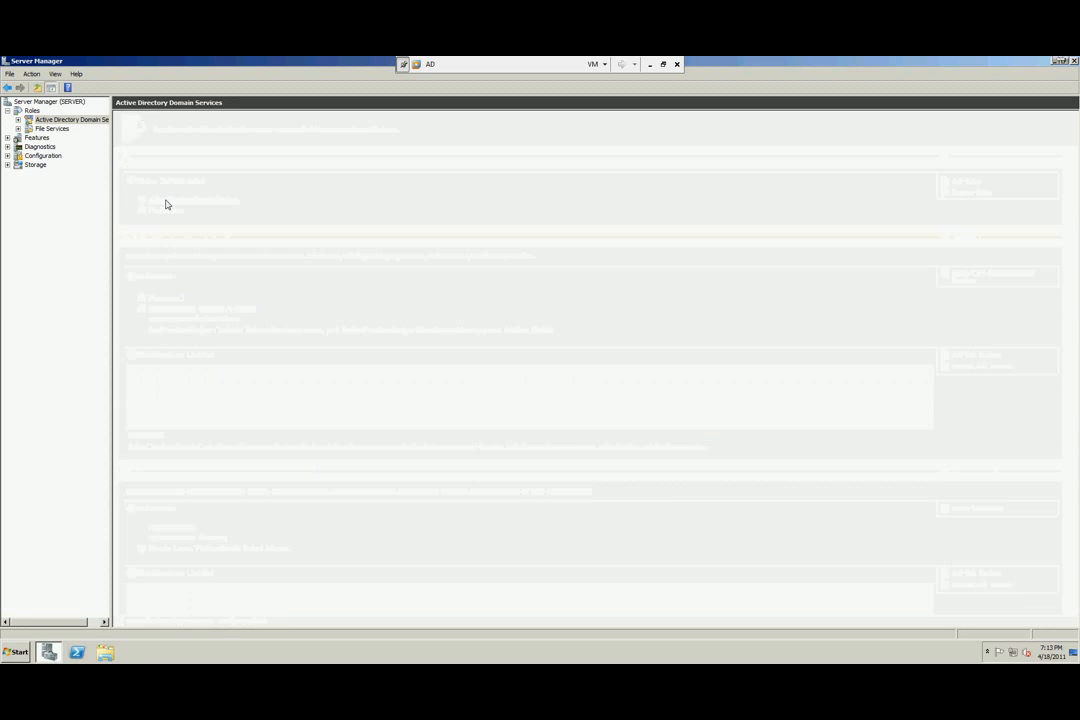
pyautogui.click(18, 120)
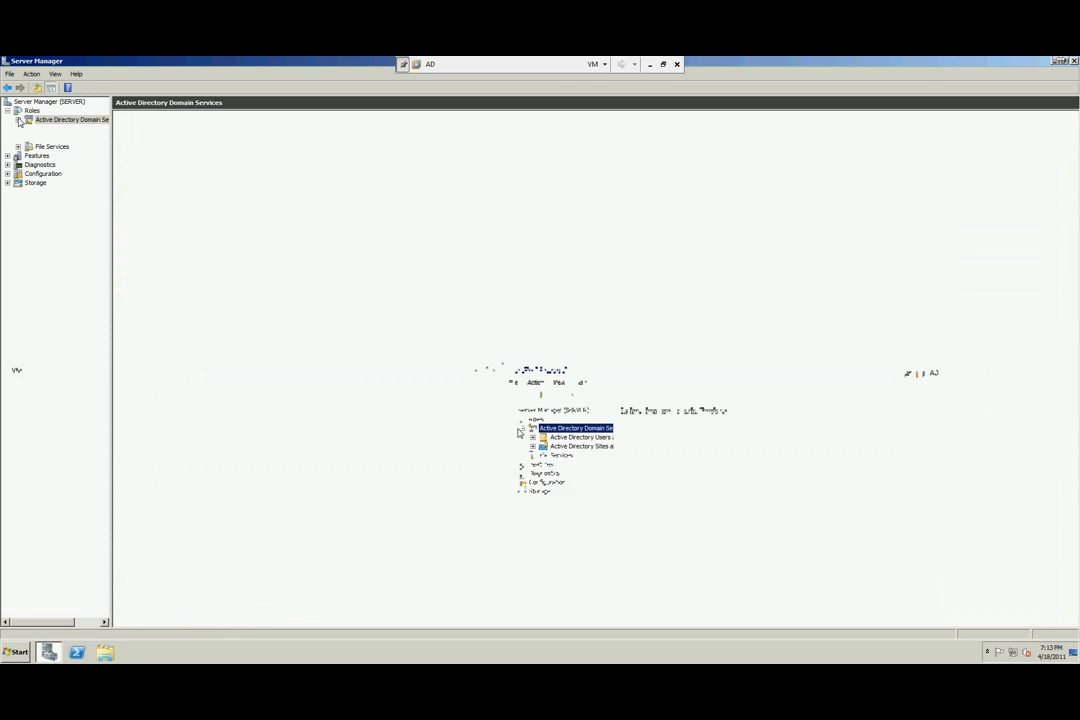
pyautogui.click(41, 130)
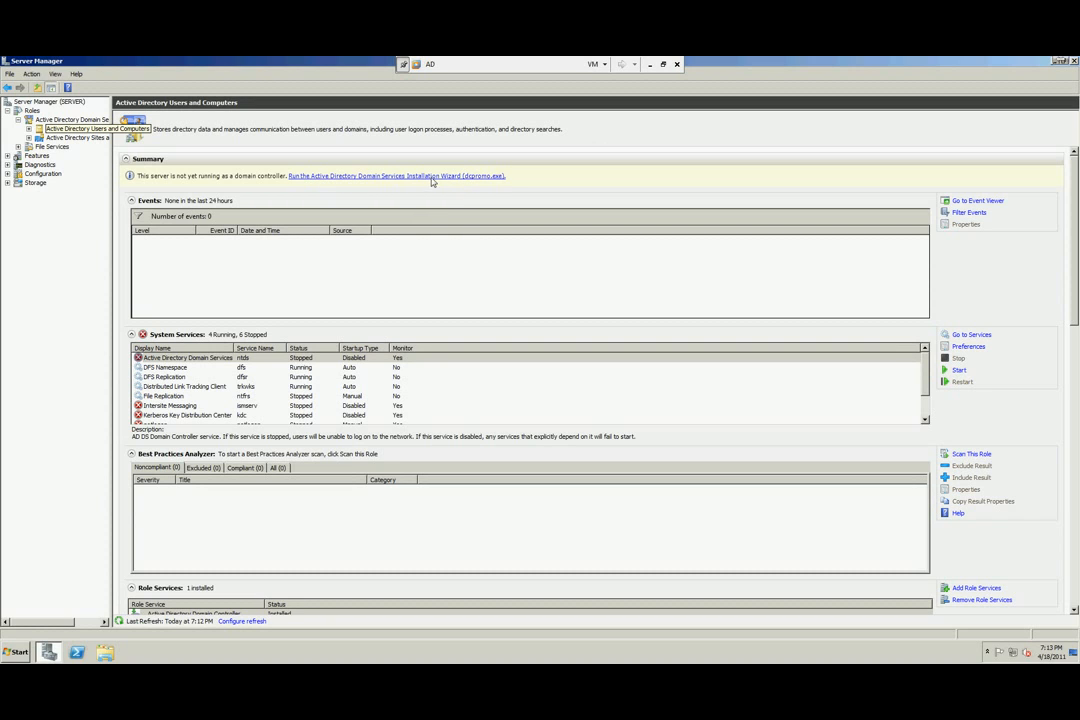
pyautogui.click(15, 652)
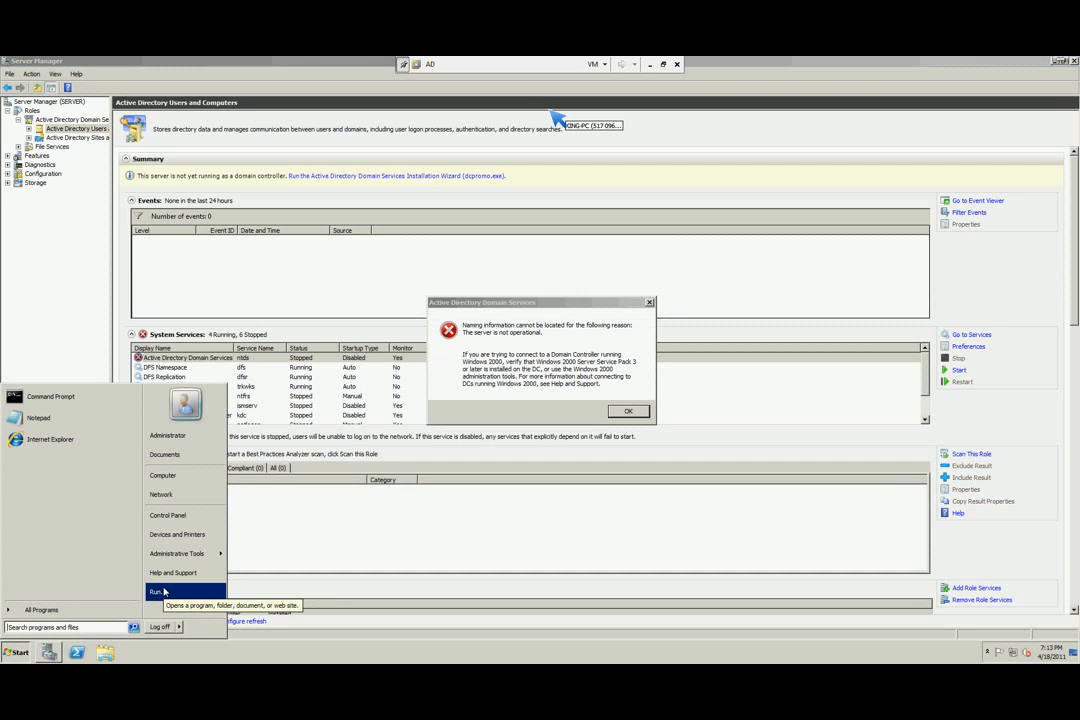
pyautogui.click(640, 413)
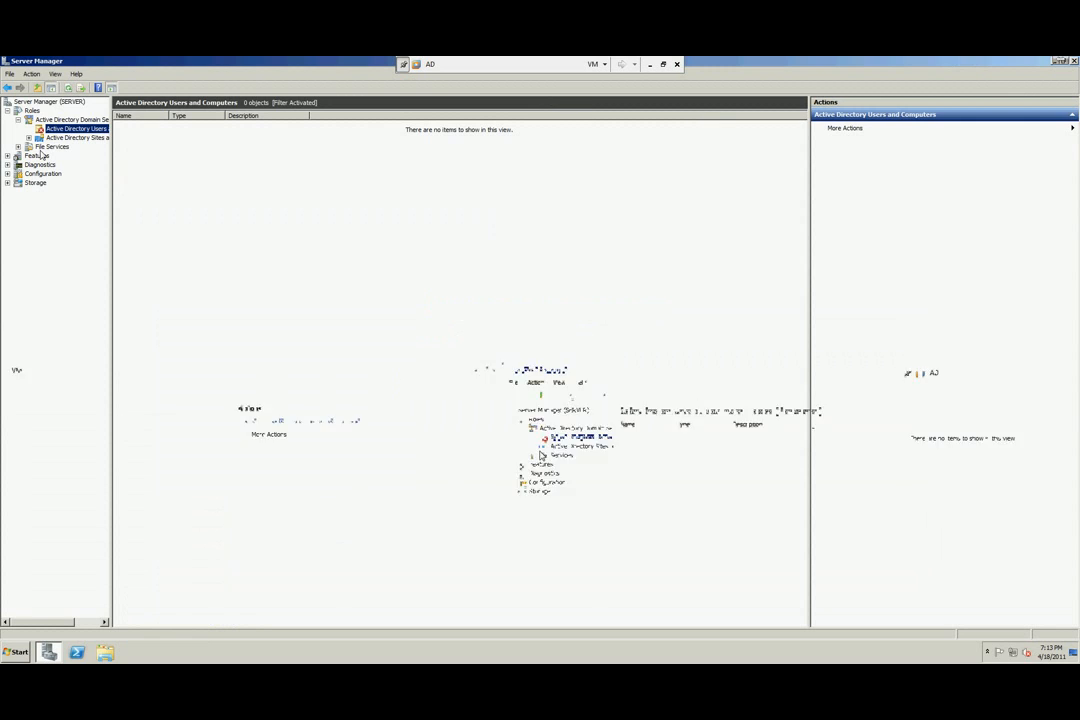
pyautogui.click(46, 121)
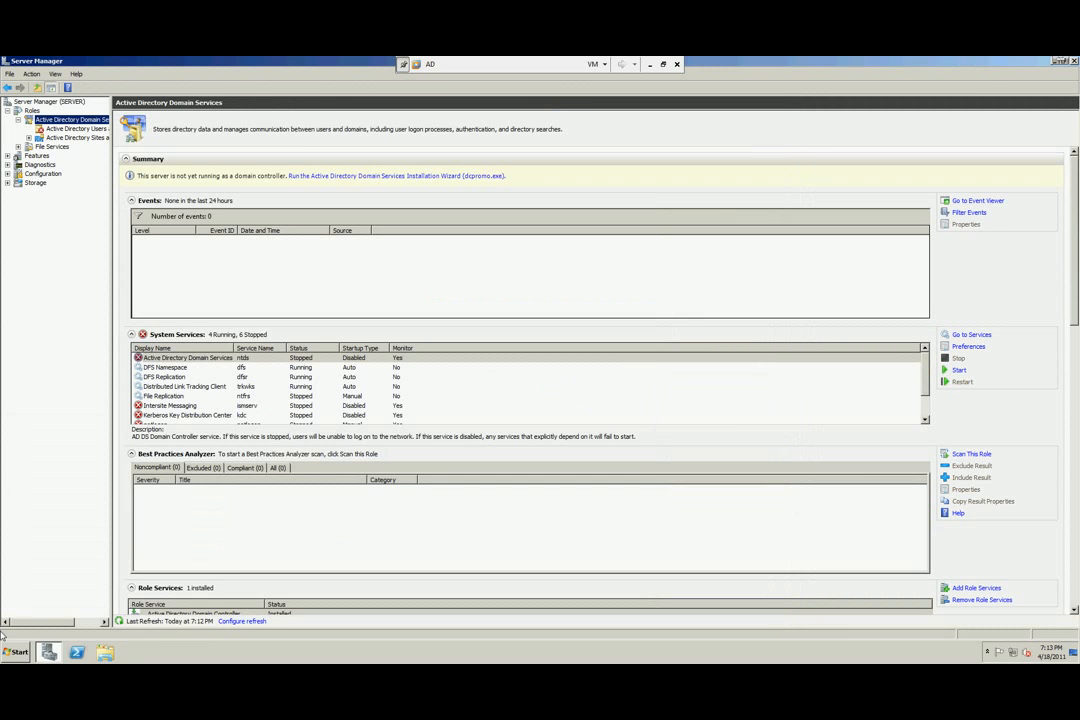
# Launch the Active Directory Domain Services Installation Wizard by running dcpromo, and close Server Manager
pyautogui.click(15, 652)
pyautogui.click(158, 591)
pyautogui.write('dcpromo')
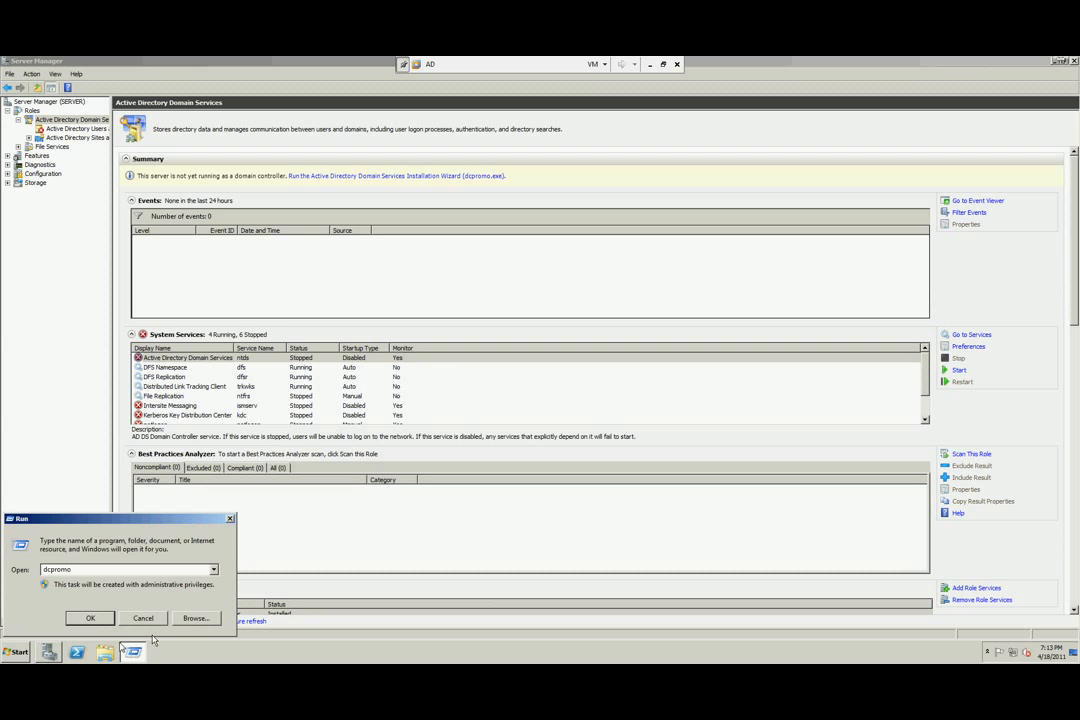
pyautogui.click(91, 619)
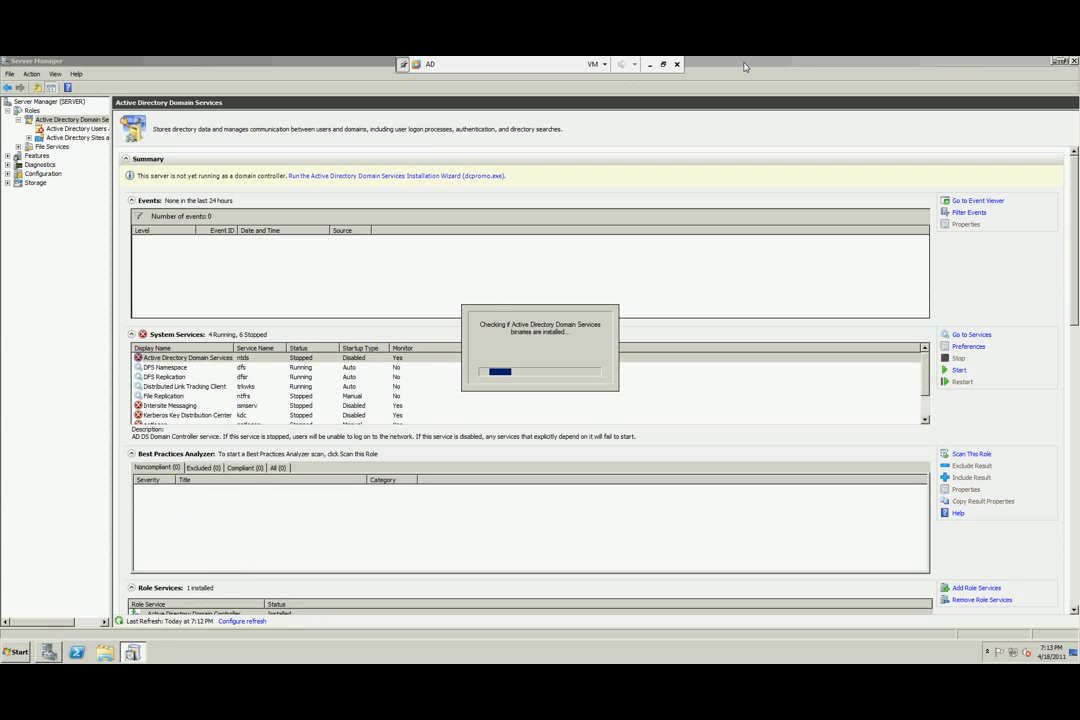
pyautogui.click(1064, 62)
pyautogui.click(1074, 62)
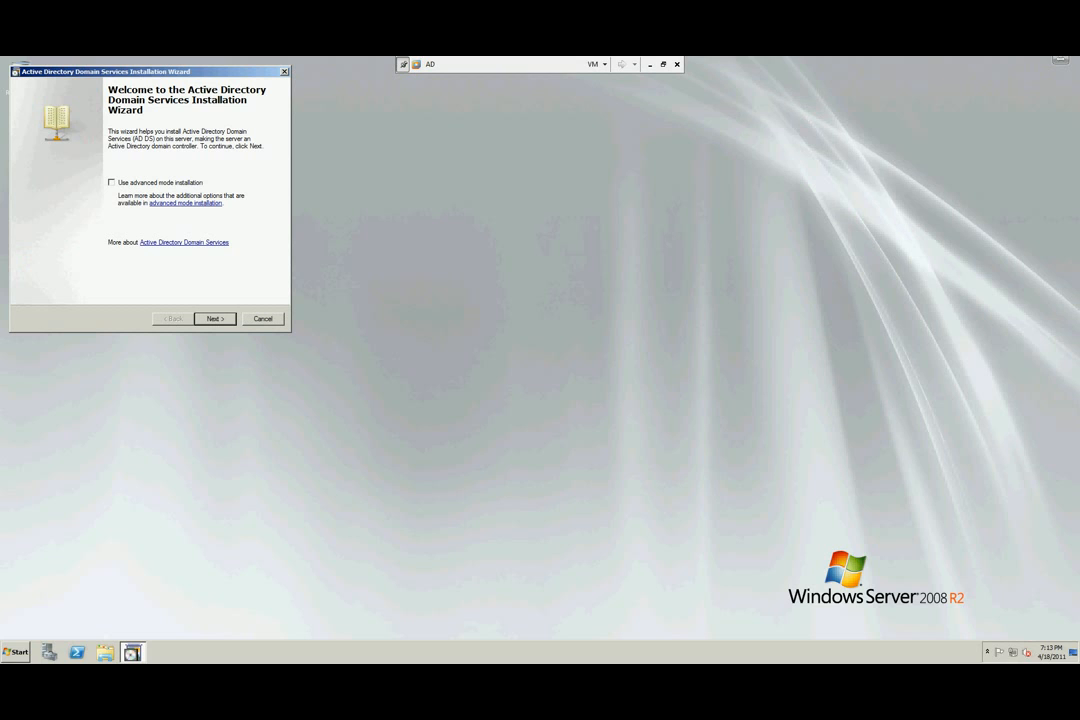
# Advance the Active Directory installation wizard past its welcome page, and switch to Paint by launching it
pyautogui.press('Return')
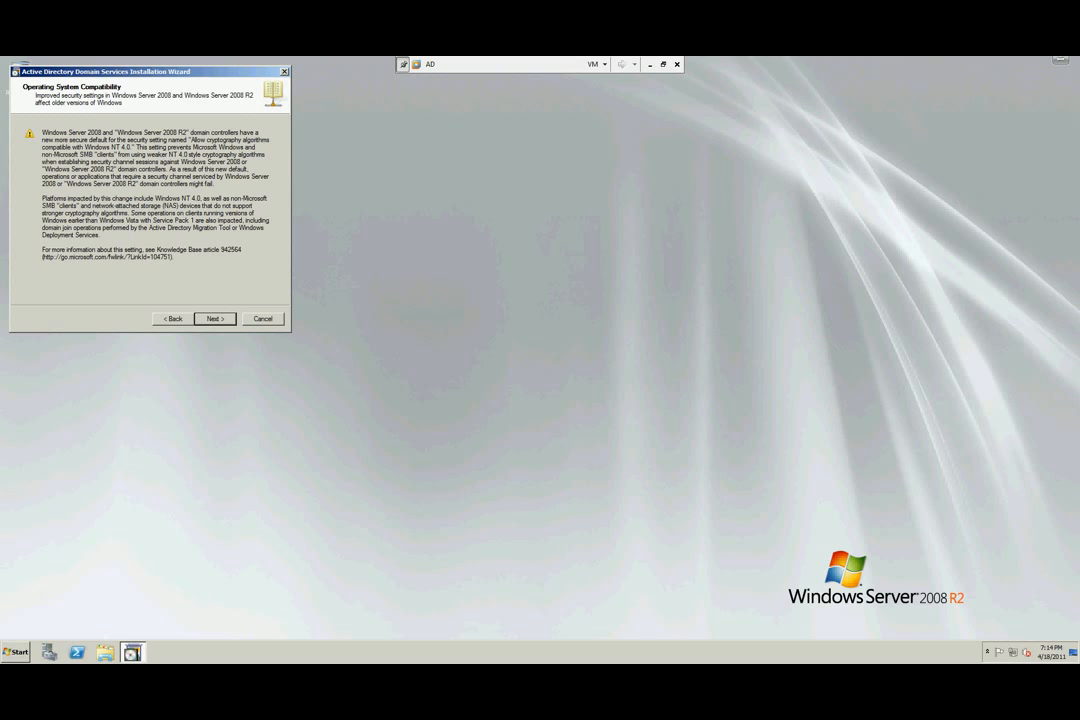
pyautogui.click(16, 652)
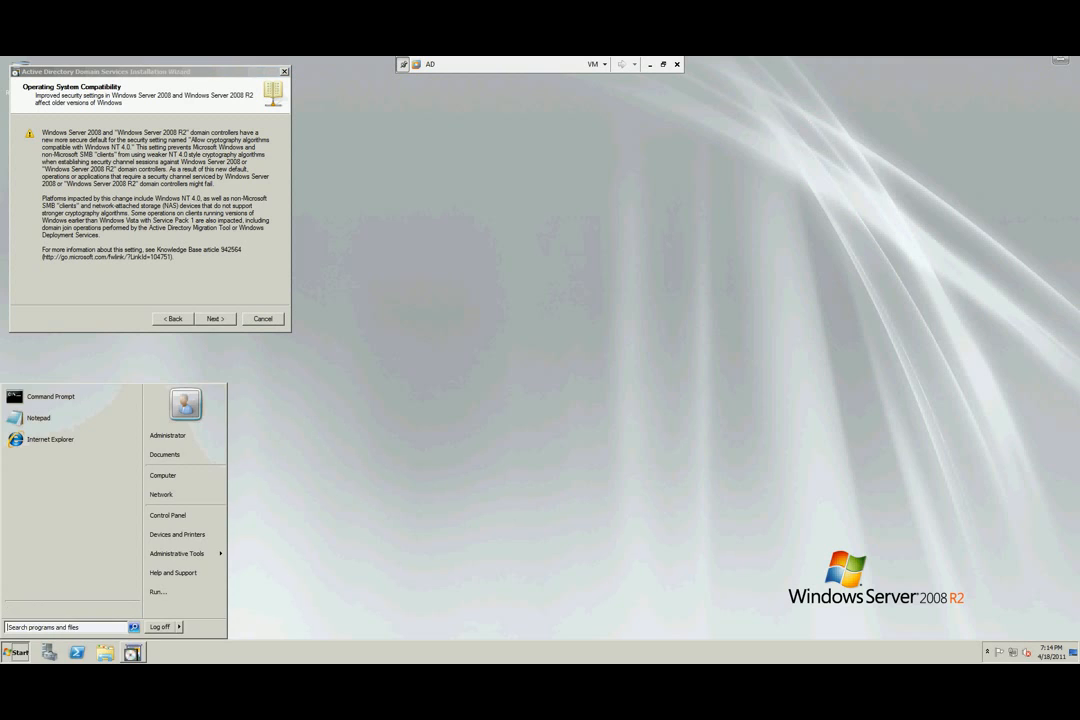
pyautogui.click(157, 592)
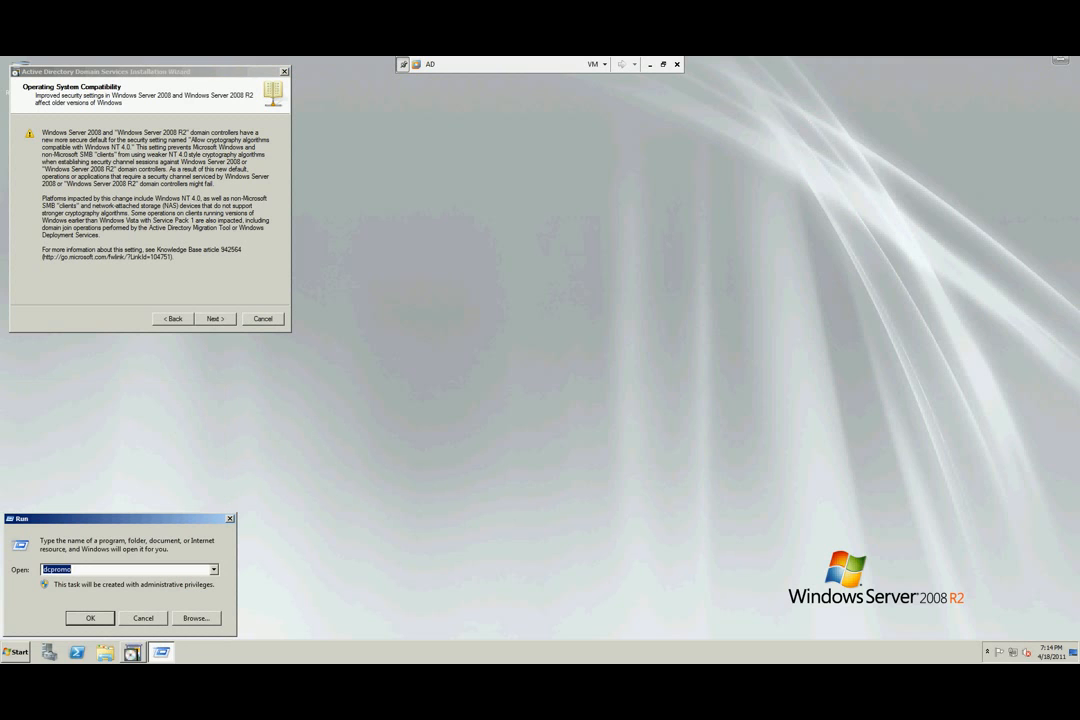
pyautogui.write('dcpromo')
pyautogui.press('Return')
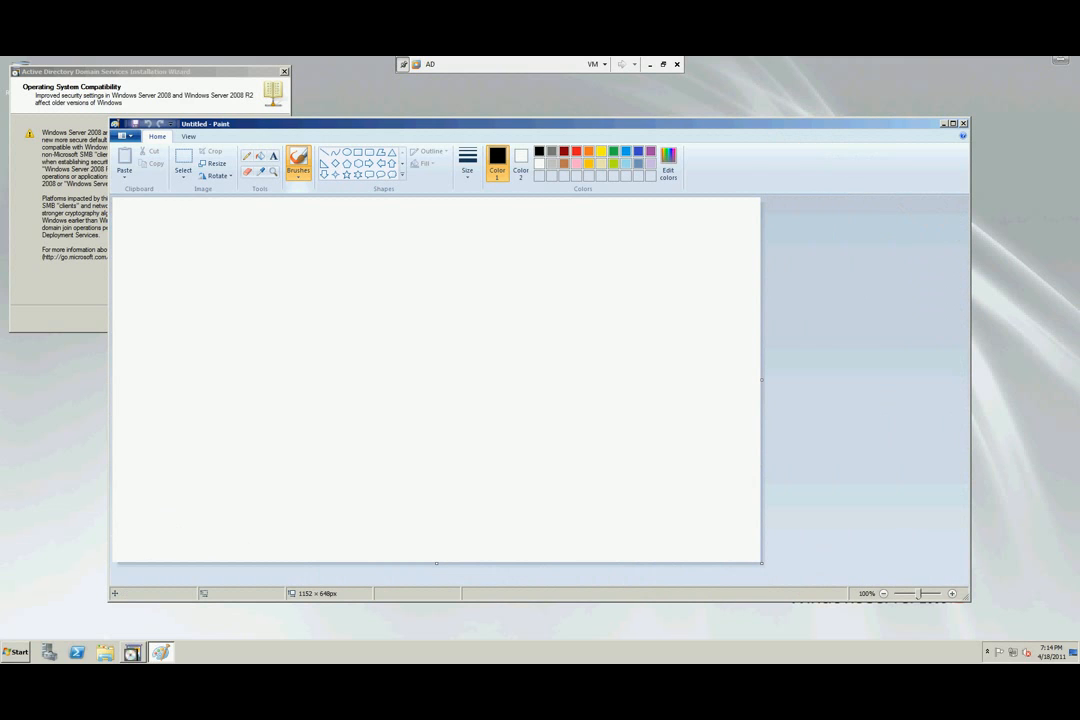
# Draw two side-by-side computer monitors from rectangles, screens about 95 × 79 and 122 × 72 px, with bases about 45 × 11 and 56 × 13 px
pyautogui.click(358, 152)
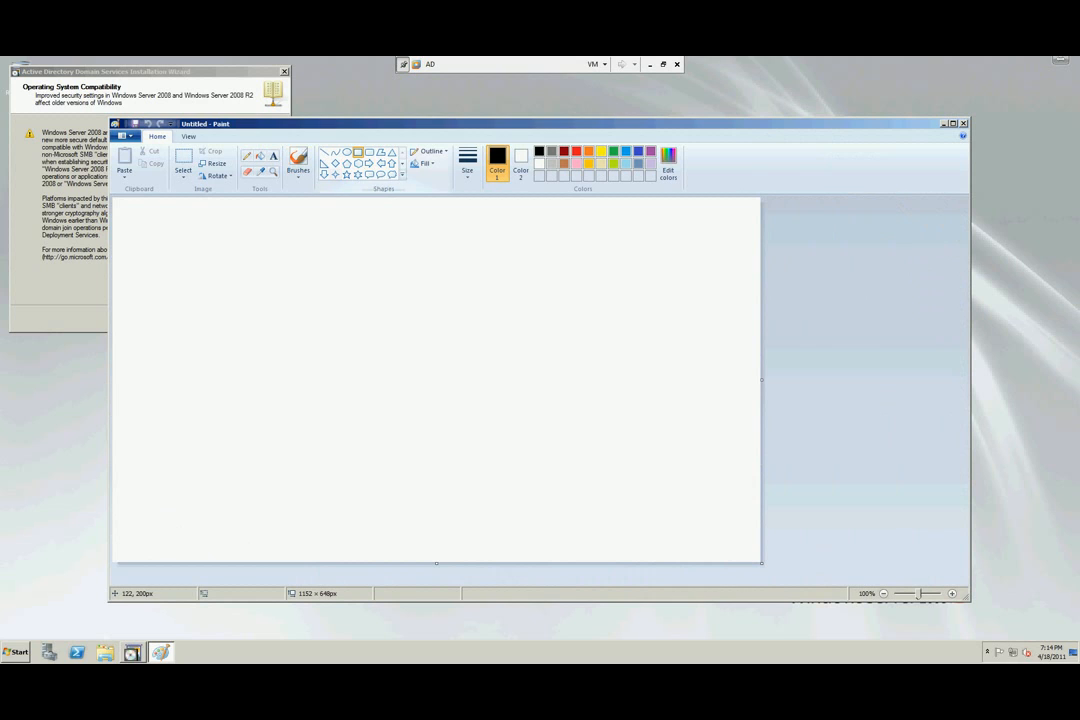
pyautogui.moveTo(166, 269)
pyautogui.mouseDown()
pyautogui.moveTo(184, 304)
pyautogui.moveTo(219, 314)
pyautogui.mouseUp()
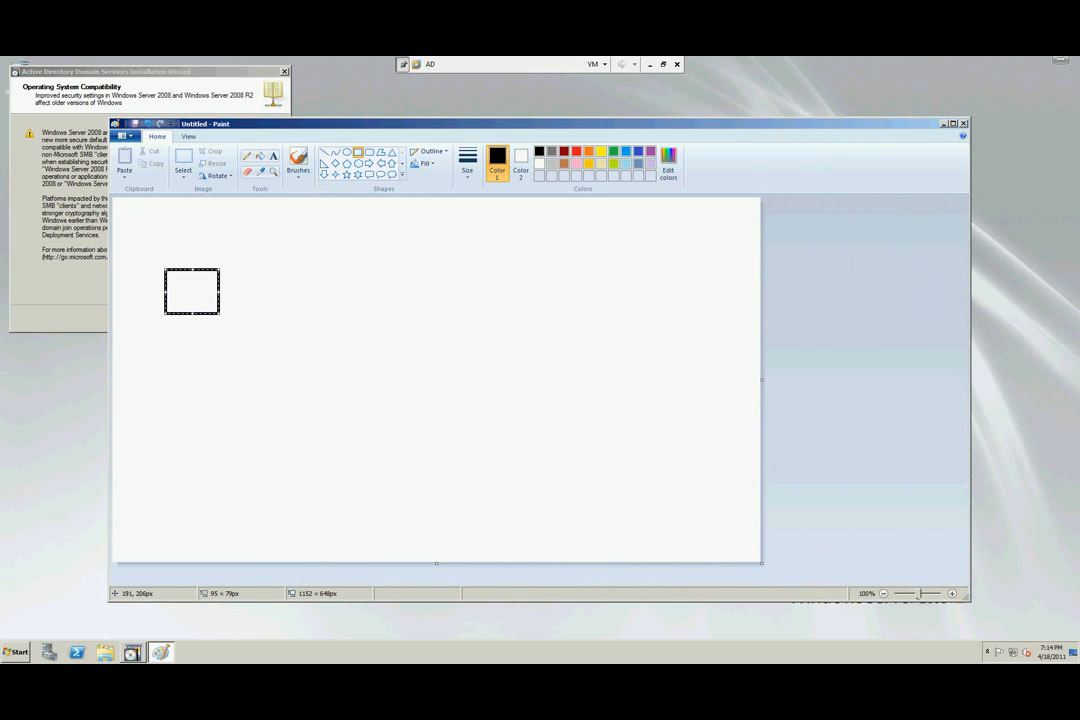
pyautogui.moveTo(424, 268)
pyautogui.mouseDown()
pyautogui.moveTo(470, 315)
pyautogui.moveTo(494, 307)
pyautogui.mouseUp()
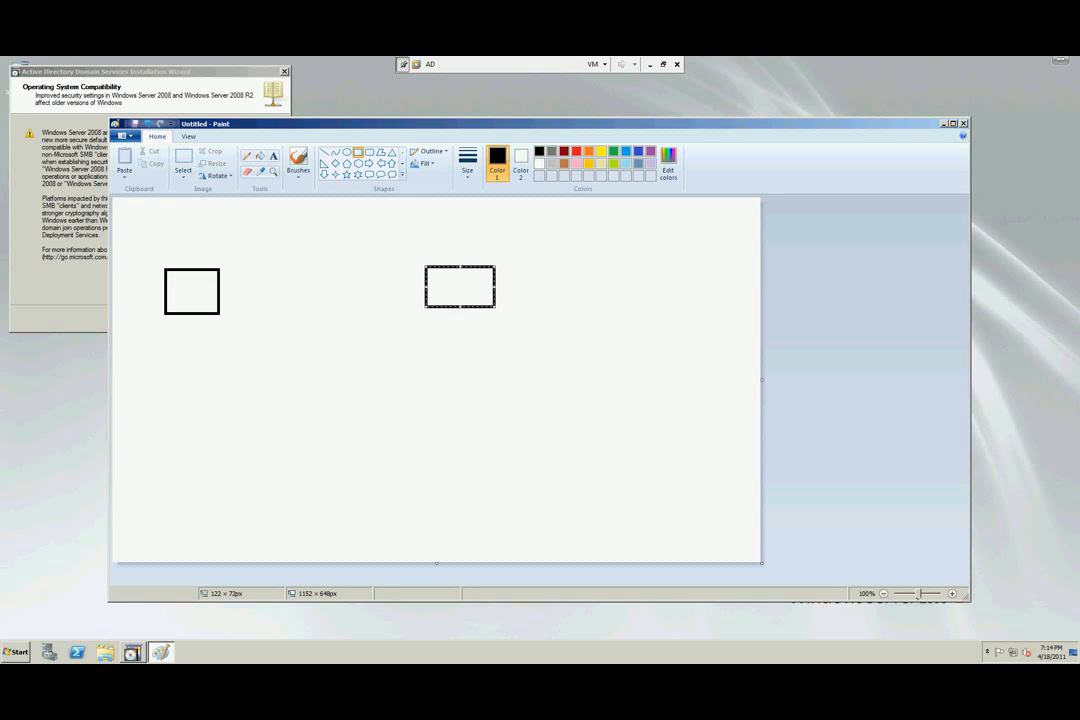
pyautogui.moveTo(180, 314); pyautogui.dragTo(206, 320)
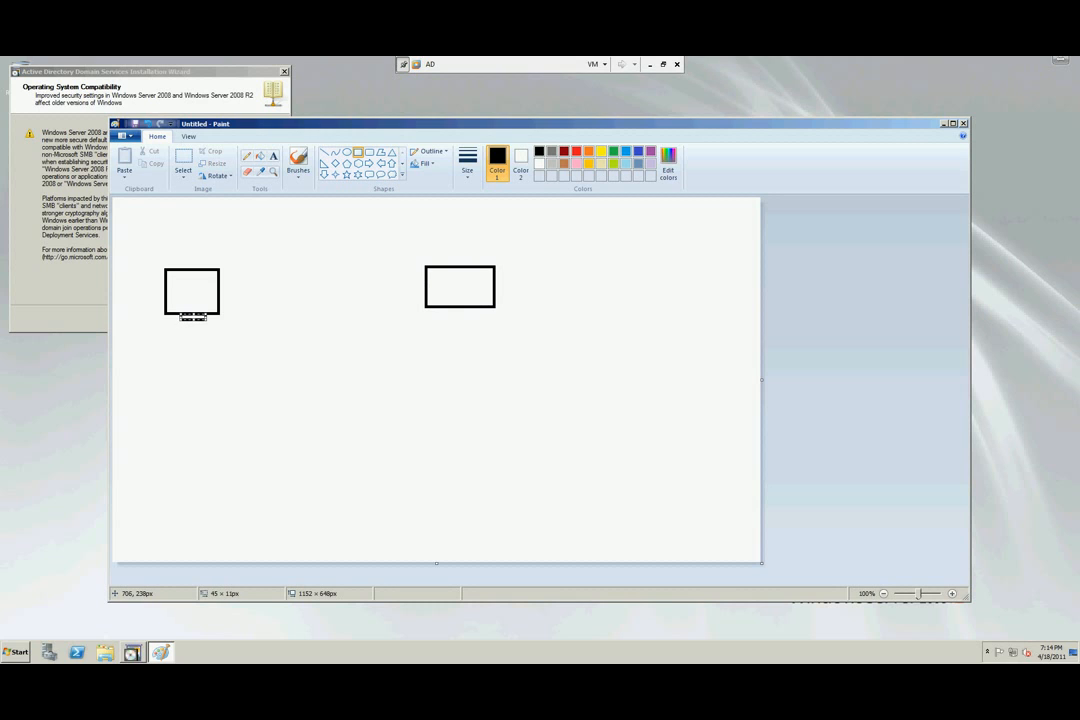
pyautogui.moveTo(446, 307); pyautogui.dragTo(478, 315)
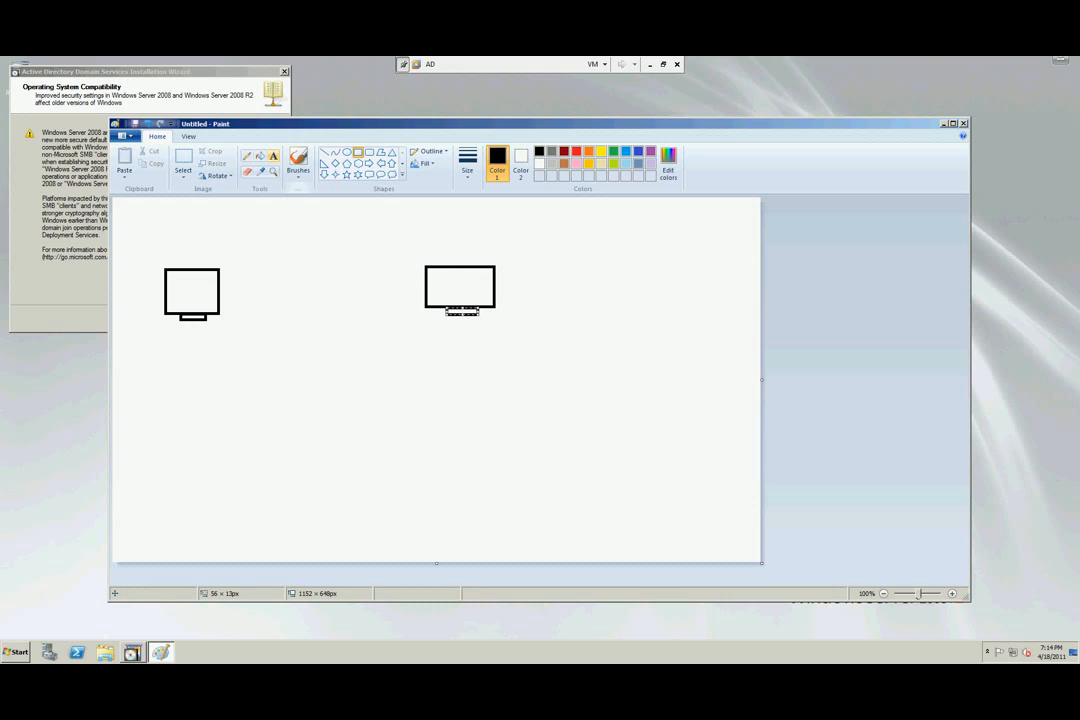